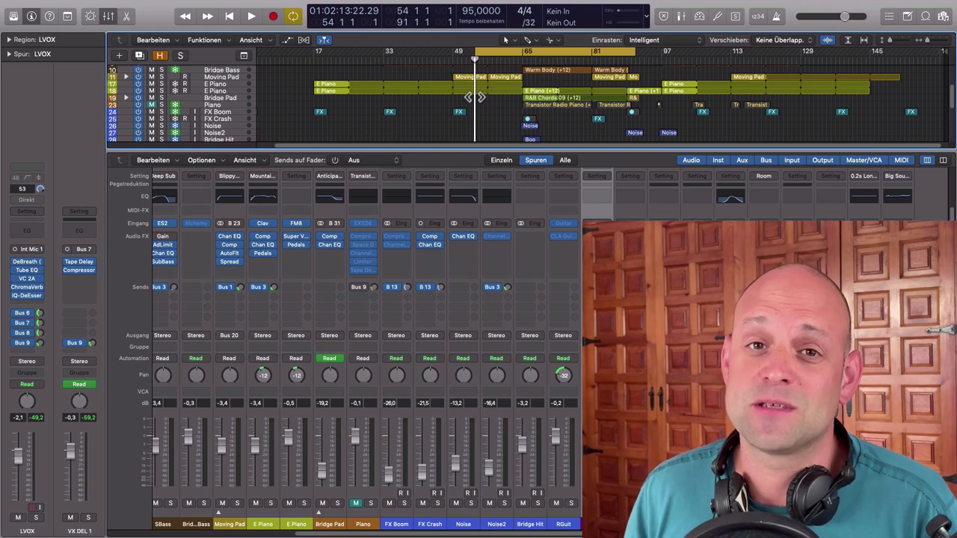
Listen to the mix from bar 54, and bypass LVOX's bus sends and all its inserts after DeBreath.
key("space")
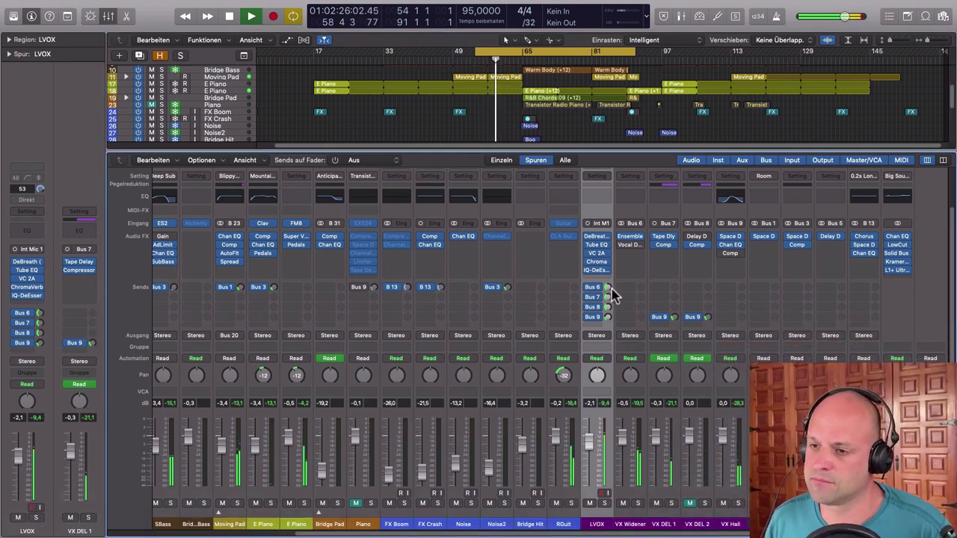
mouse_move(608, 288)
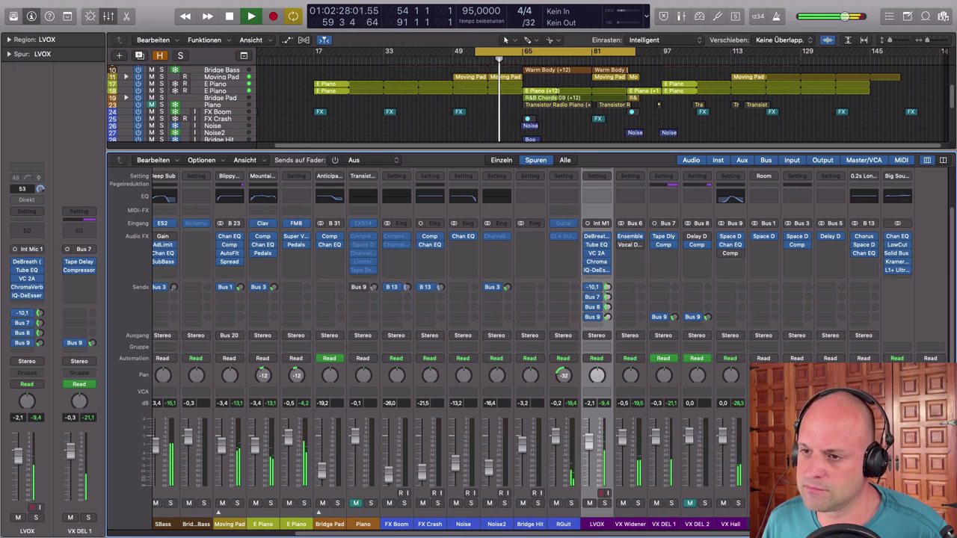
scroll(608, 292, "up", 2)
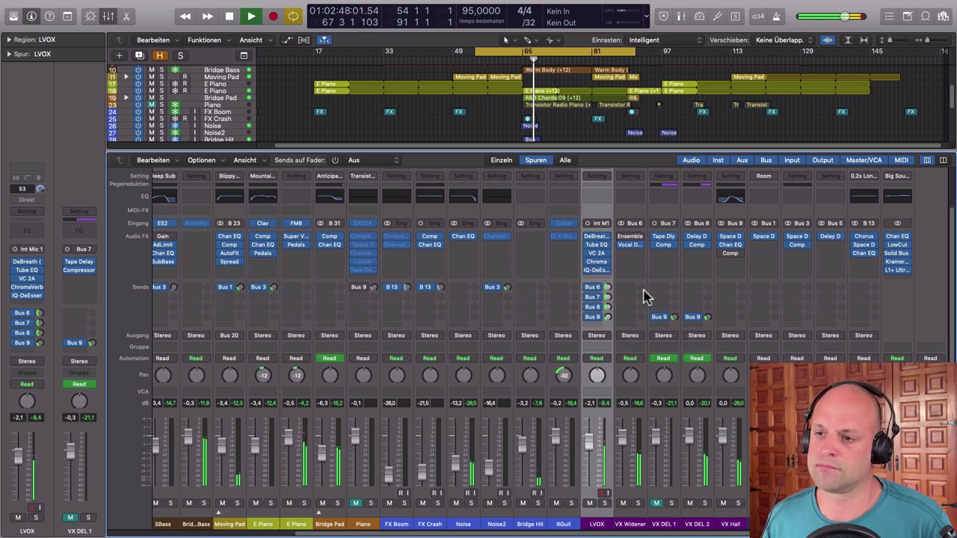
key("space")
mouse_move(619, 249)
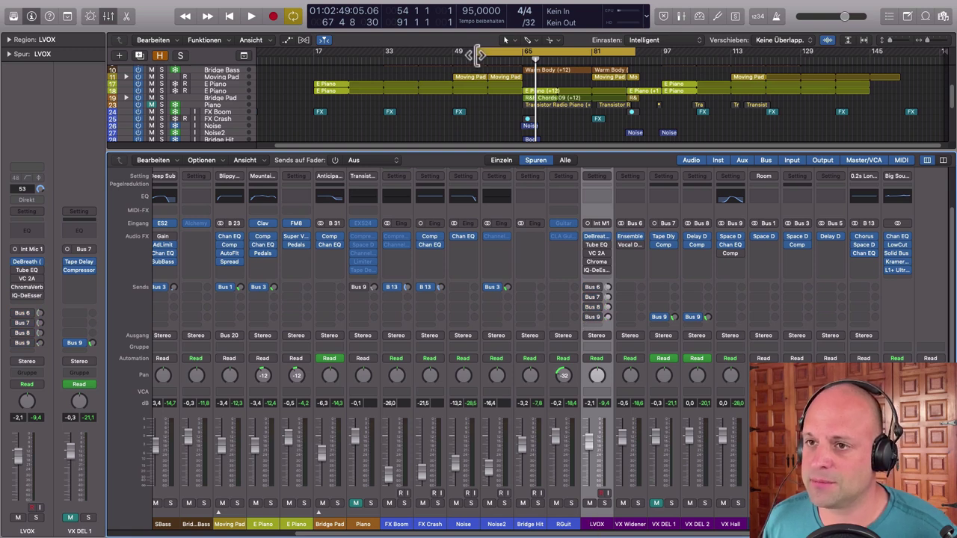
Extend the cycle range to start at bar 33, and inspect the DeBreath plug-in on LVOX.
left_click_drag(475, 50, 386, 94)
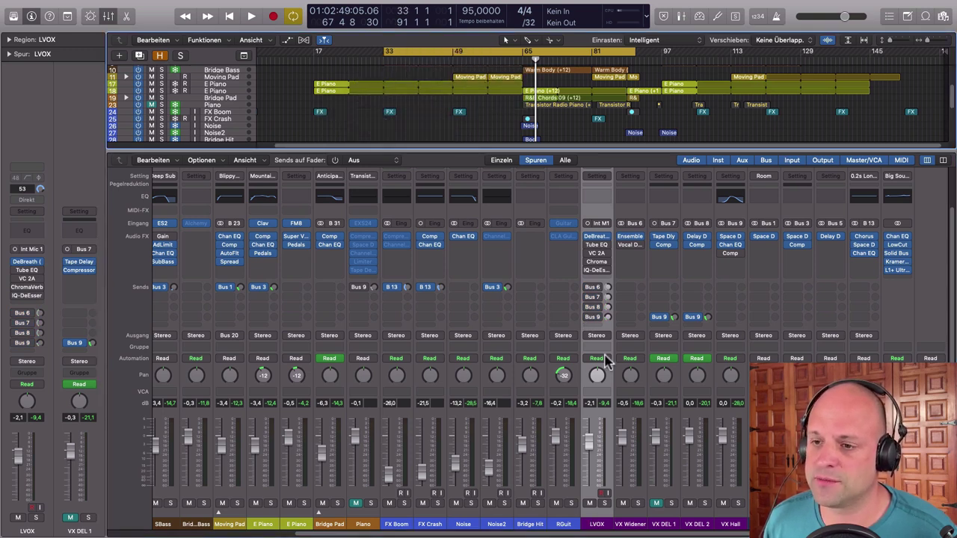
left_click(596, 237)
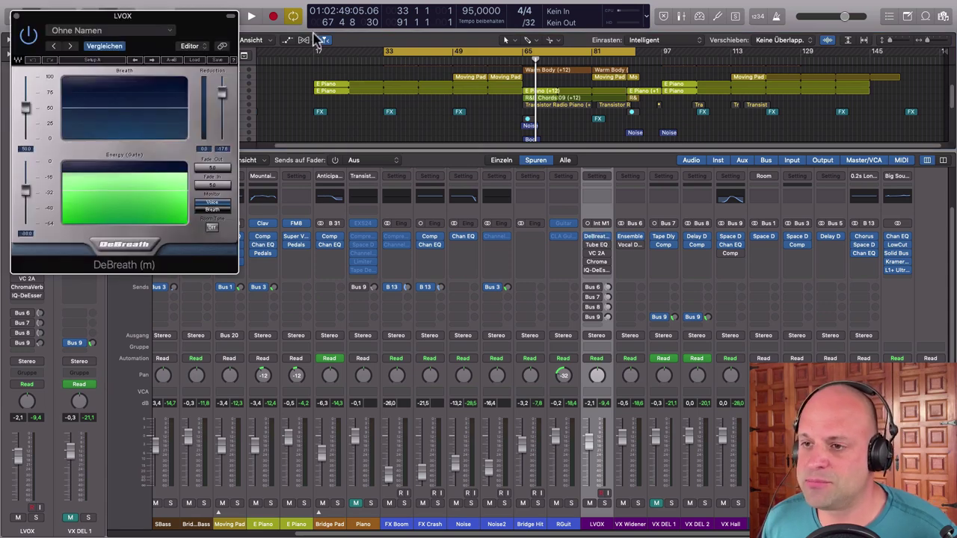
left_click_drag(201, 27, 635, 93)
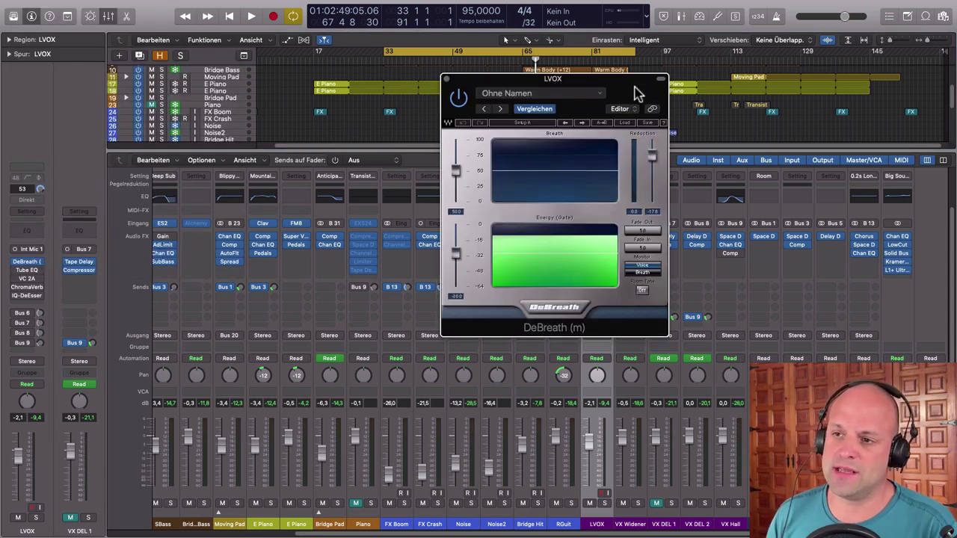
left_click(447, 79)
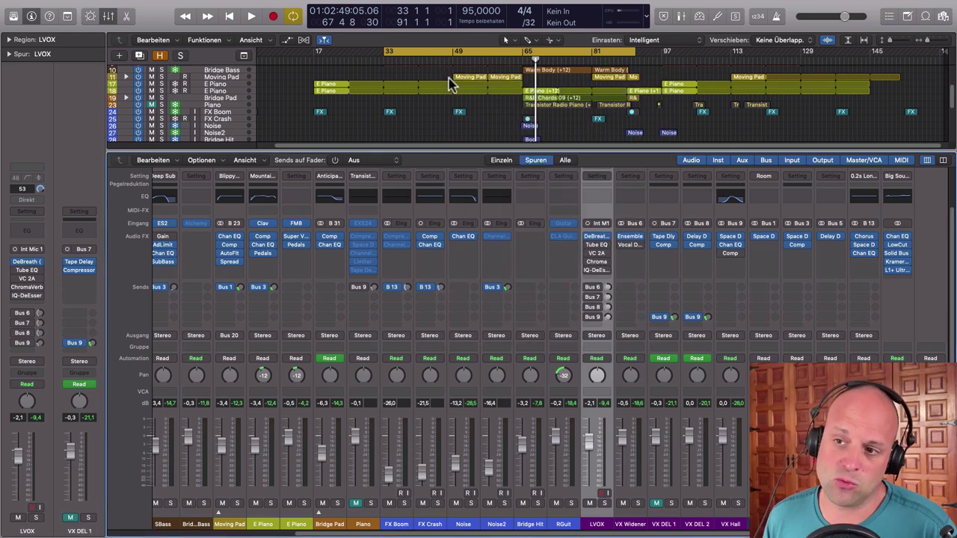
Open the Vintage Tube EQ on LVOX and switch it on while playing the soloed vocal.
left_click(598, 246)
left_click_drag(331, 25, 647, 66)
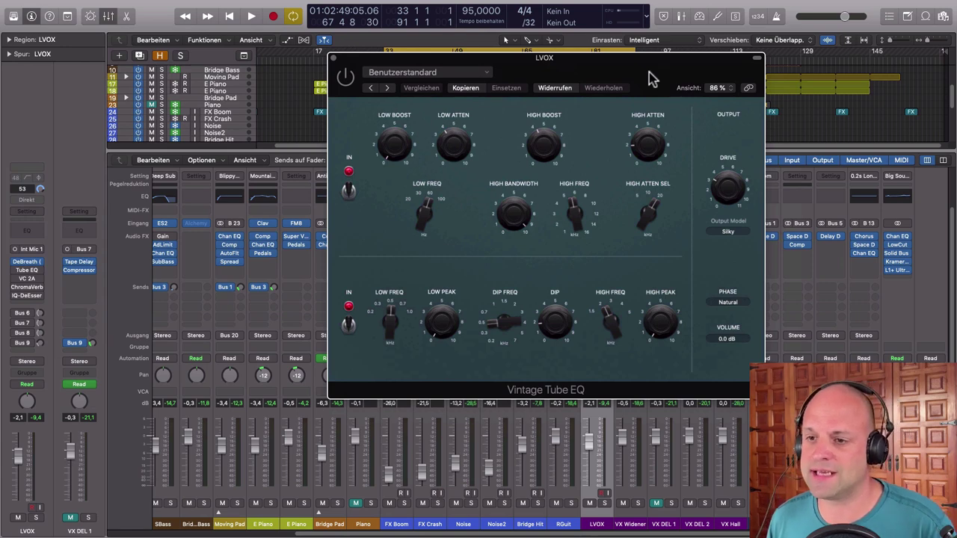
left_click_drag(647, 73, 596, 128)
left_click(352, 197)
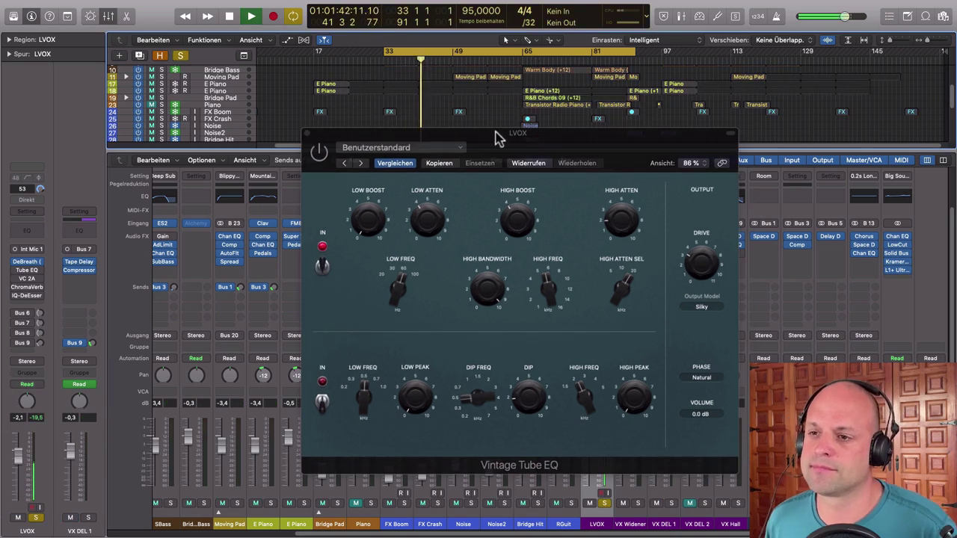
left_click_drag(518, 136, 518, 129)
left_click(321, 148)
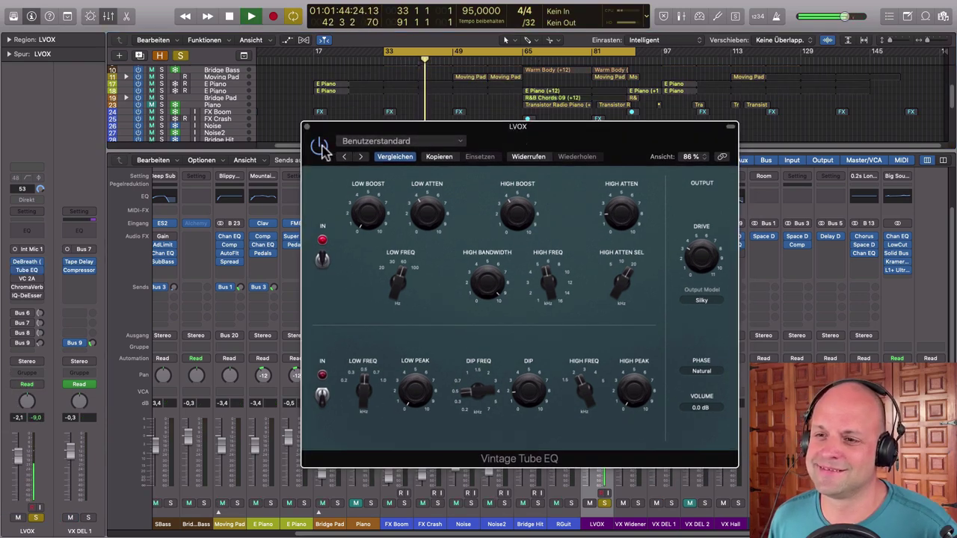
Raise the Tube EQ's High Boost slightly, compare the vocal with the EQ bypassed and active, and close the plug-in.
mouse_move(513, 224)
left_mouse_down()
mouse_move(504, 186)
mouse_move(499, 219)
left_mouse_up()
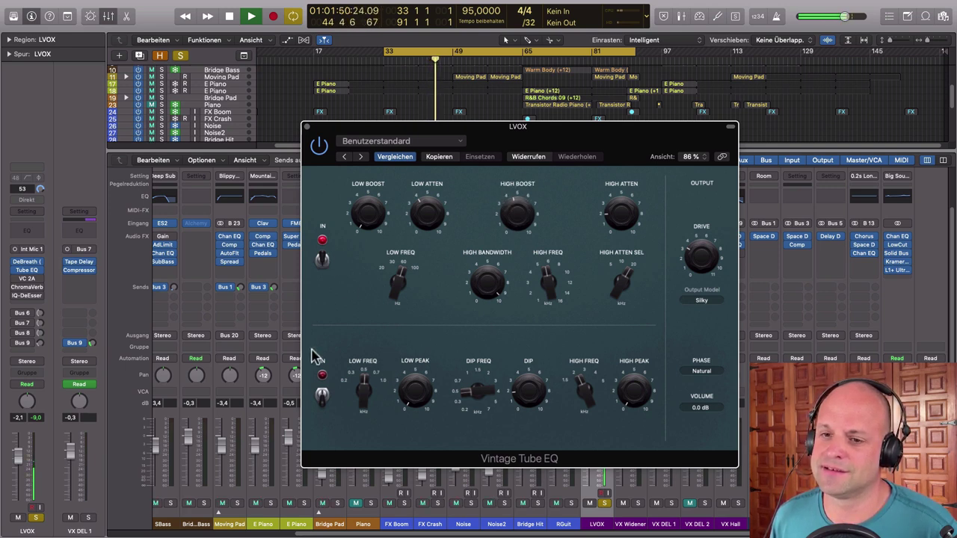
left_click(319, 146)
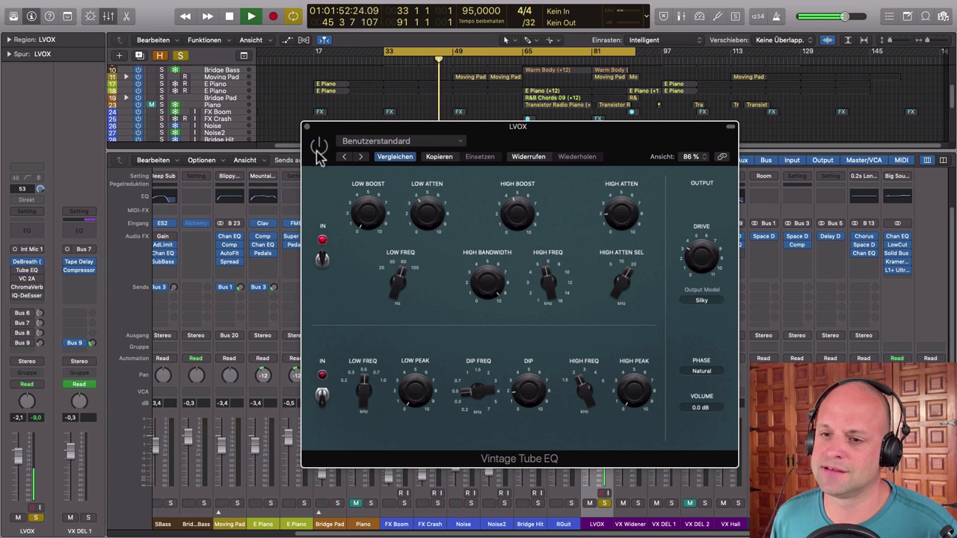
left_click(318, 147)
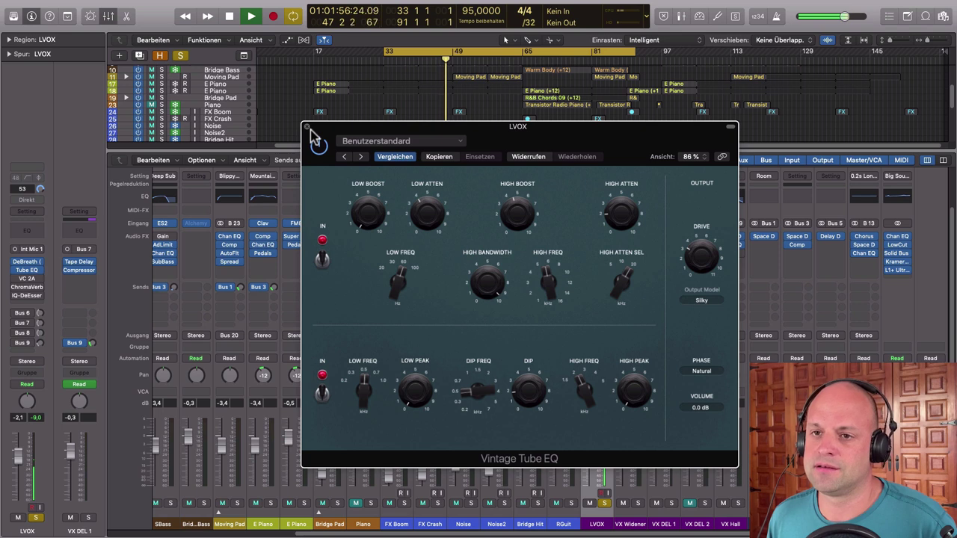
key("space")
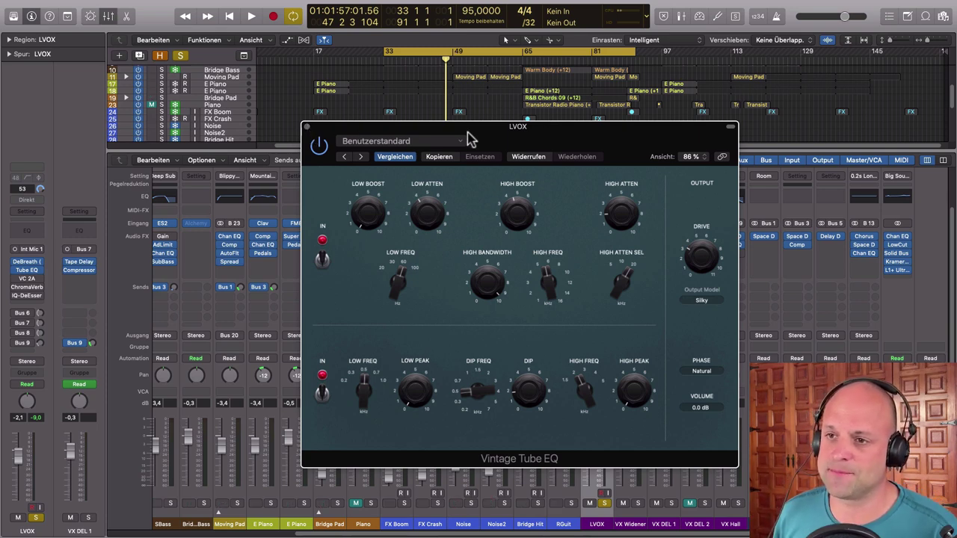
left_click_drag(492, 137, 538, 156)
left_click(356, 146)
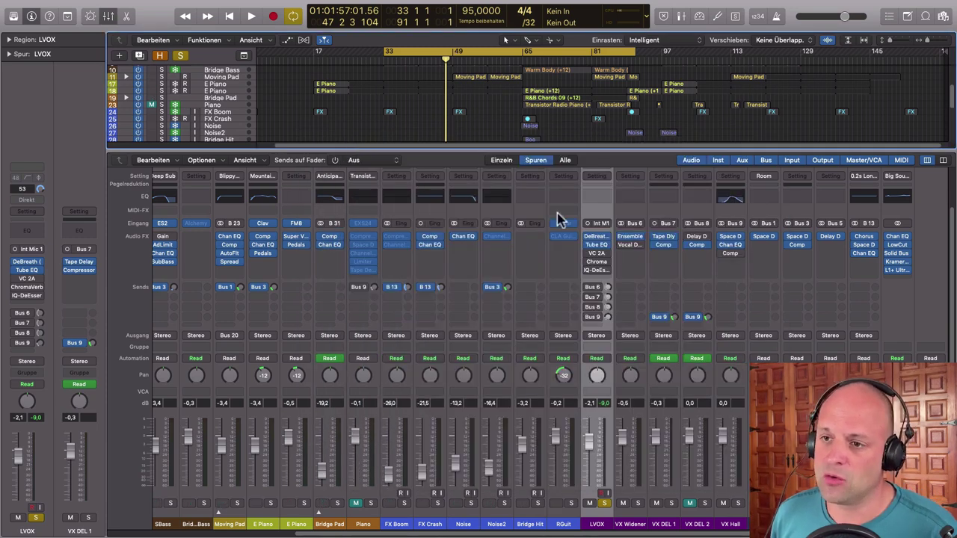
Open the VC 2A compressor on LVOX and switch it on while playing the soloed vocal from about bar 46.
left_click(597, 255)
left_click_drag(224, 38, 612, 200)
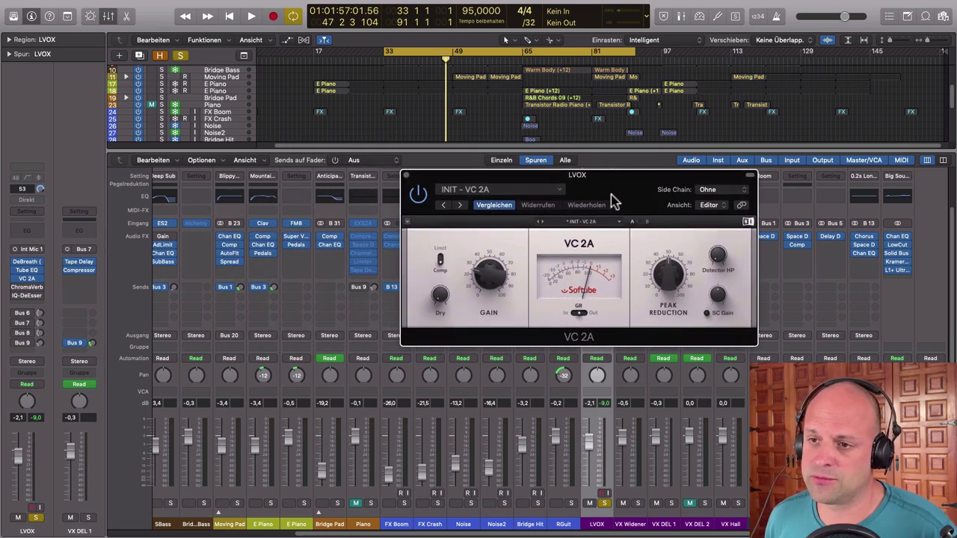
left_click(441, 65)
key("space")
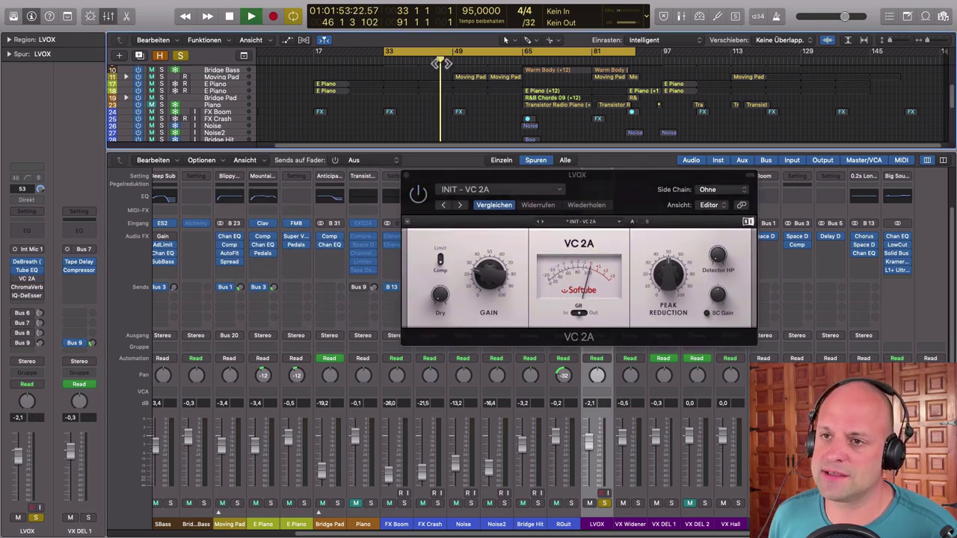
left_click(426, 206)
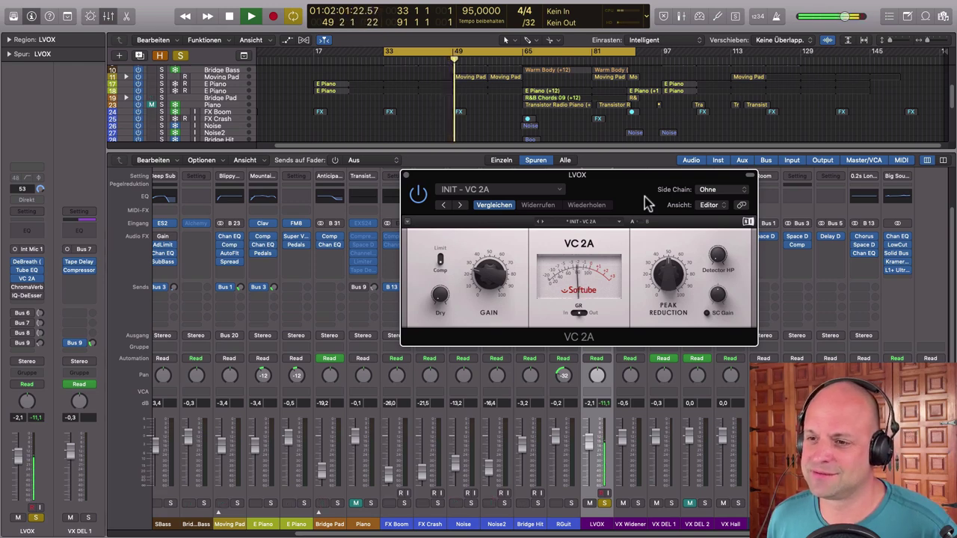
key("space")
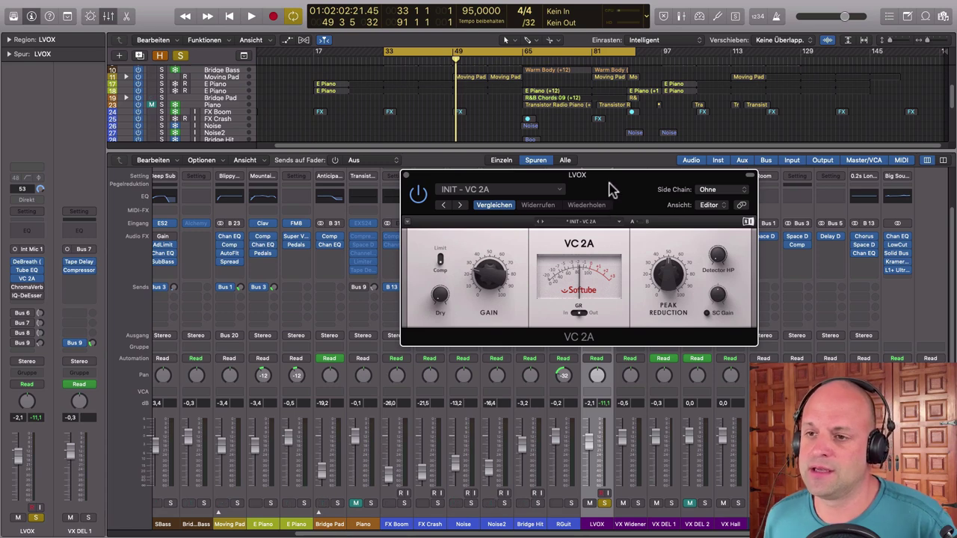
left_click_drag(617, 182, 608, 180)
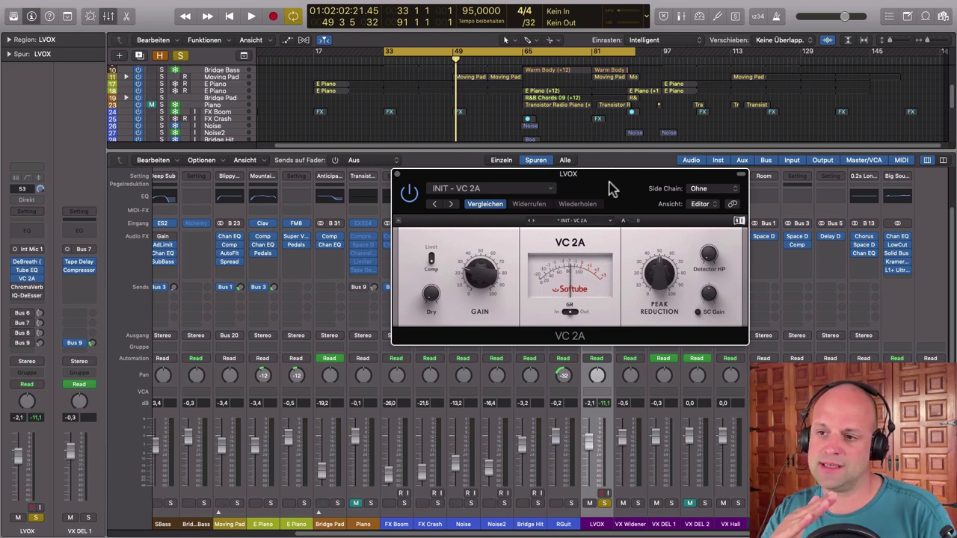
left_click(397, 175)
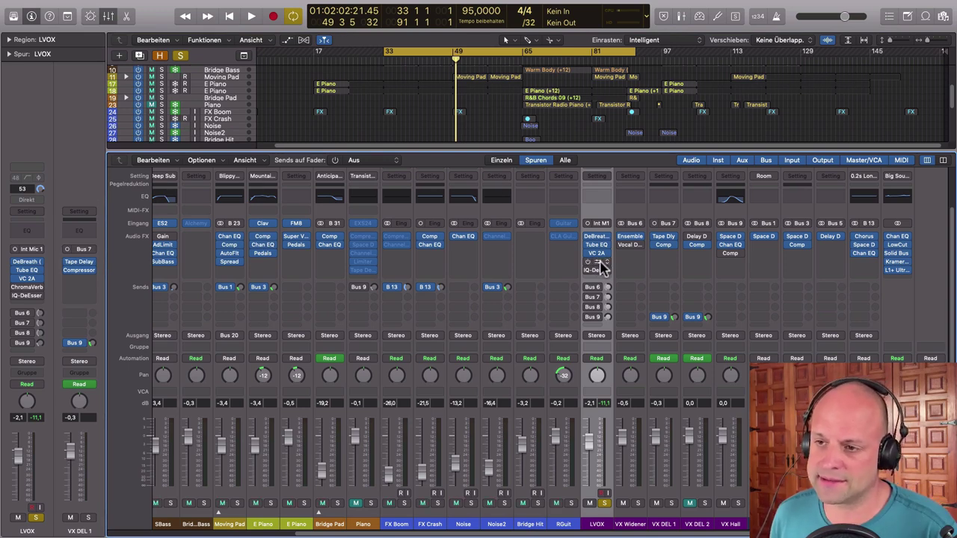
Open ChromaVerb on LVOX and review its Room settings, including decay, distance and the dry/wet balance.
left_click(599, 262)
left_click_drag(243, 29, 436, 147)
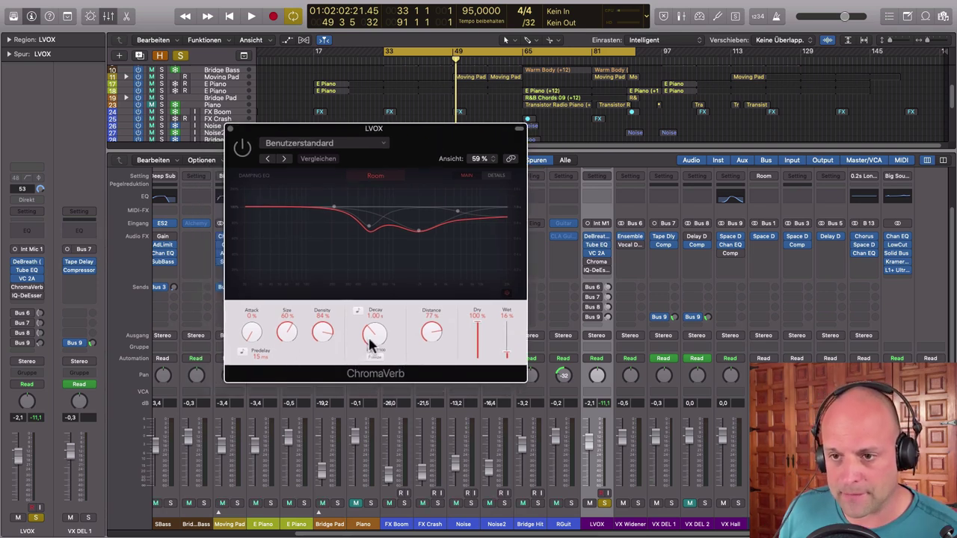
left_click_drag(416, 135, 415, 127)
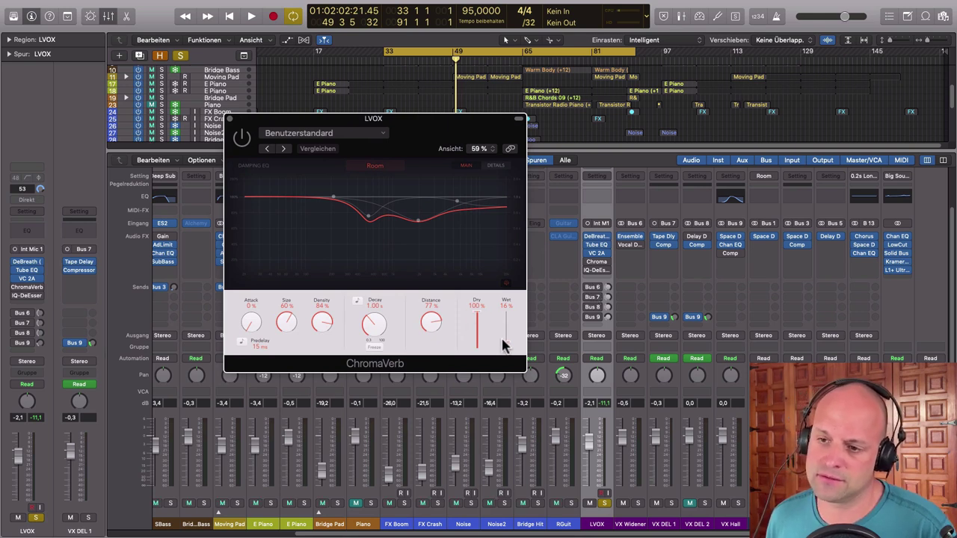
left_click_drag(410, 131, 408, 130)
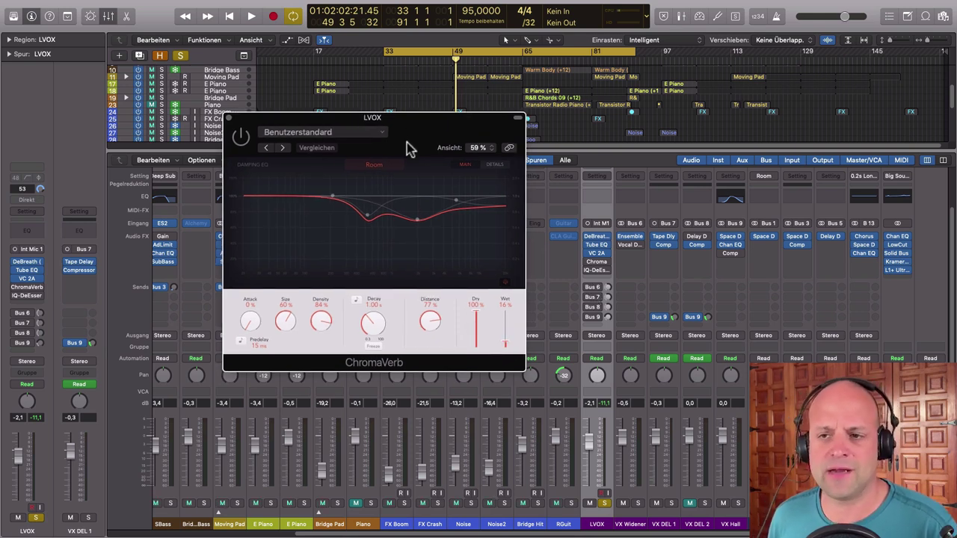
Play the soloed vocal from about bar 44, switch on ChromaVerb during playback, and close the plug-in.
key("space")
left_click(431, 62)
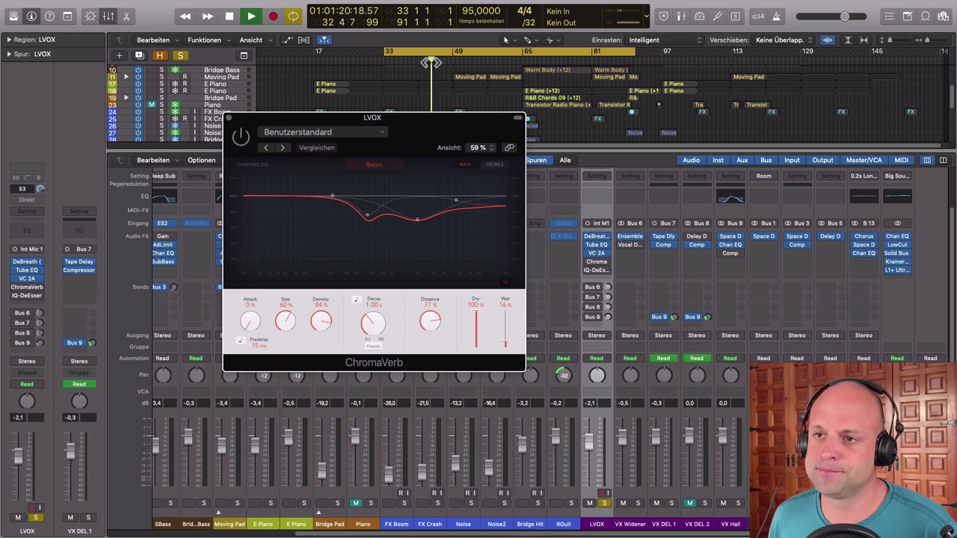
left_click(242, 138)
left_click_drag(407, 140, 444, 133)
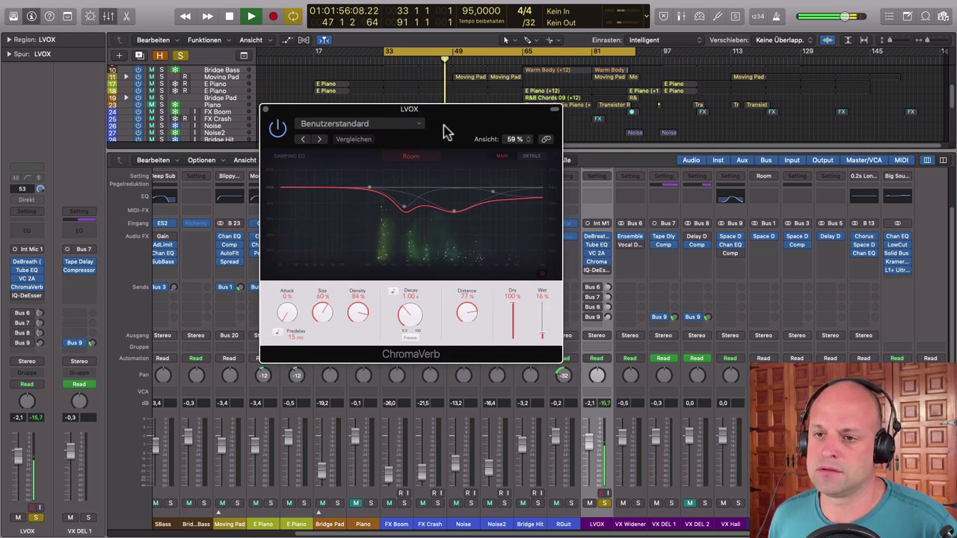
key("space")
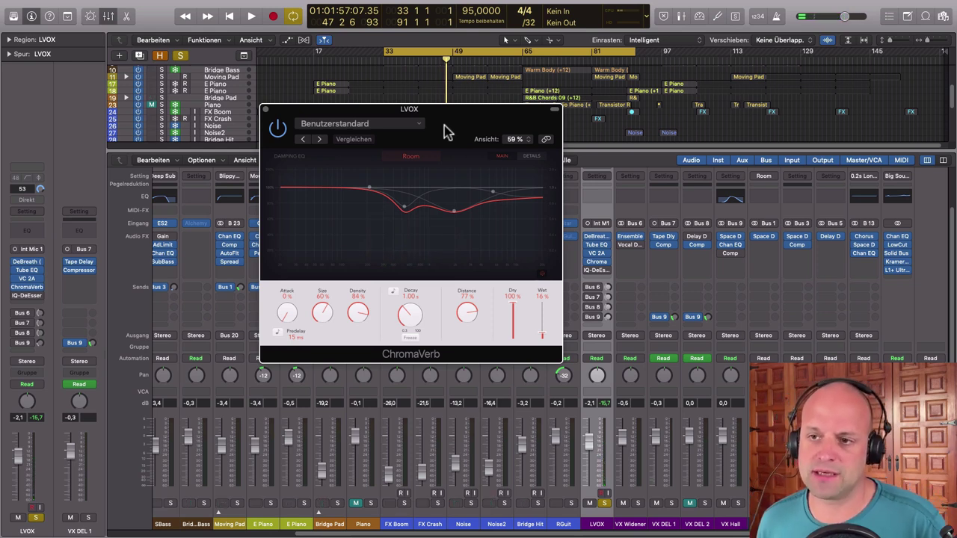
left_click(265, 110)
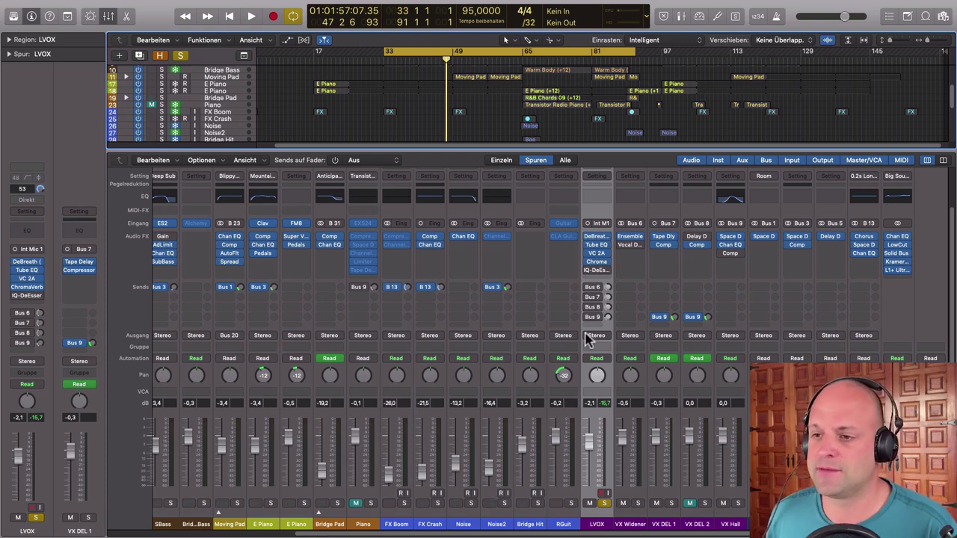
Open the IQ-DeEsser on LVOX with the plug-in switched on, review its settings, and close it.
left_click(595, 272)
left_click_drag(211, 34, 392, 41)
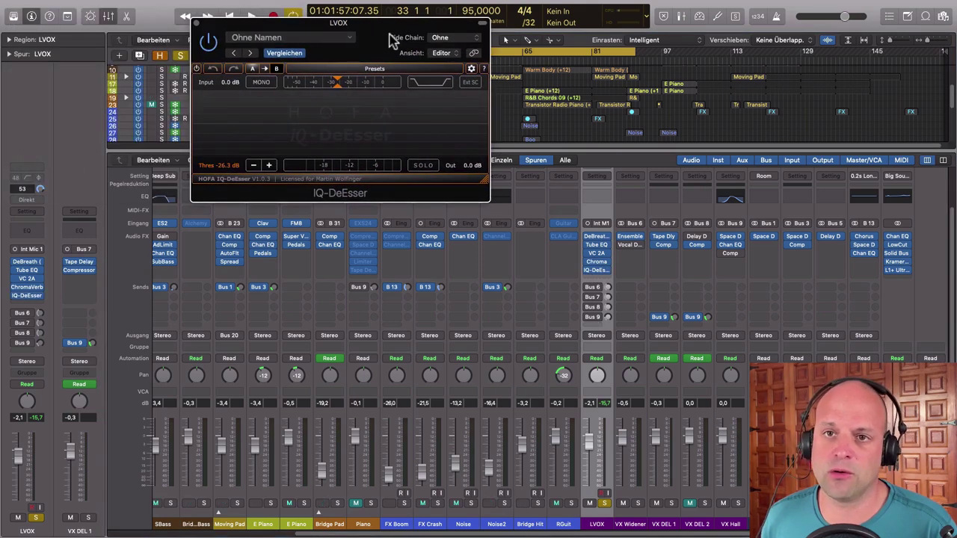
left_click(197, 23)
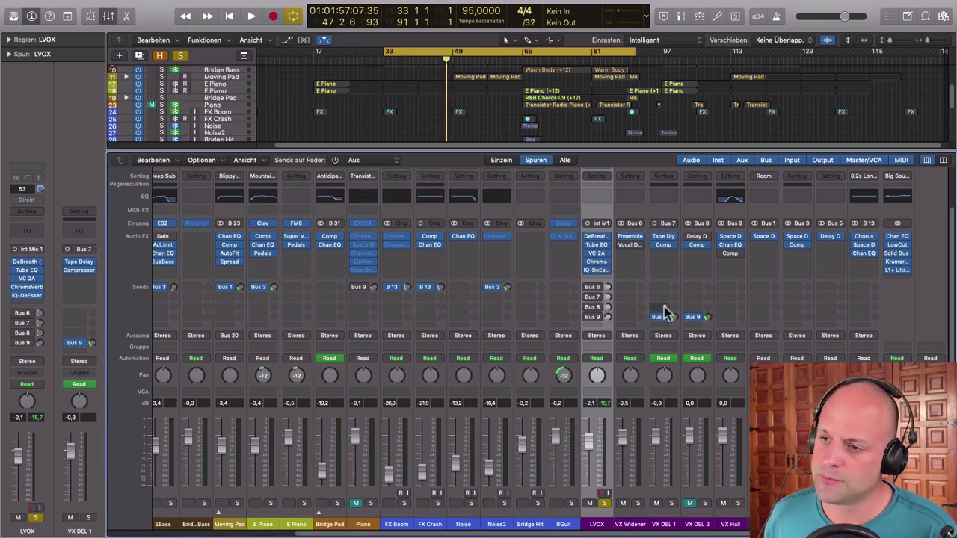
Open the Ensemble plug-in on the VX Widener channel and review its voices, stereo spread and modulation settings.
left_click(631, 239)
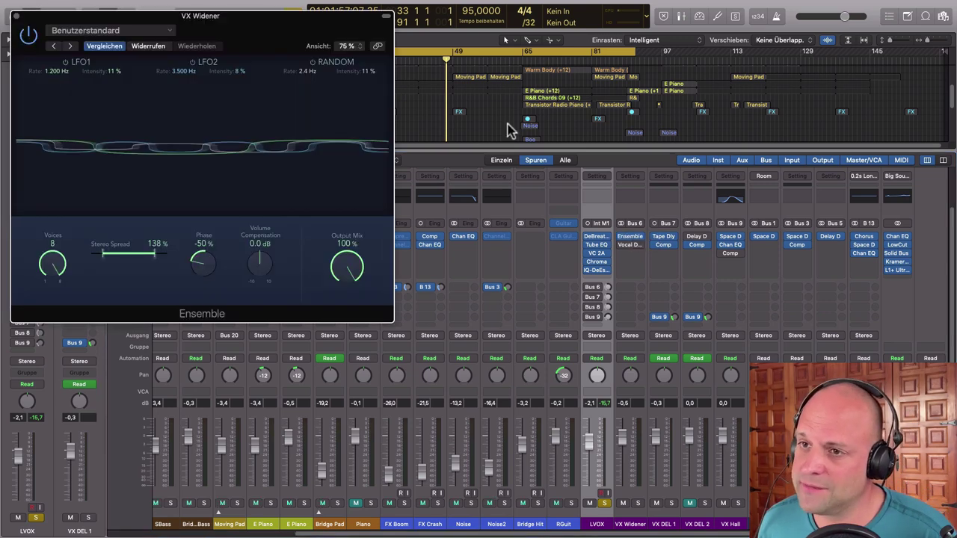
left_click_drag(277, 32, 348, 45)
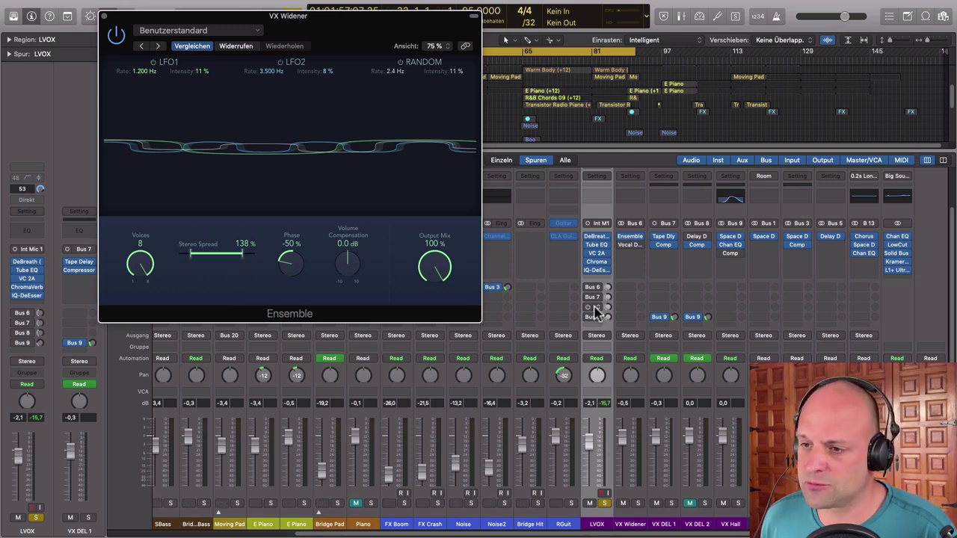
left_click_drag(396, 17, 487, 85)
Play the soloed vocal from about bar 41 with the cycle off, and switch on LVOX's Bus 6 send to VX Widener.
left_click(420, 55)
key("space")
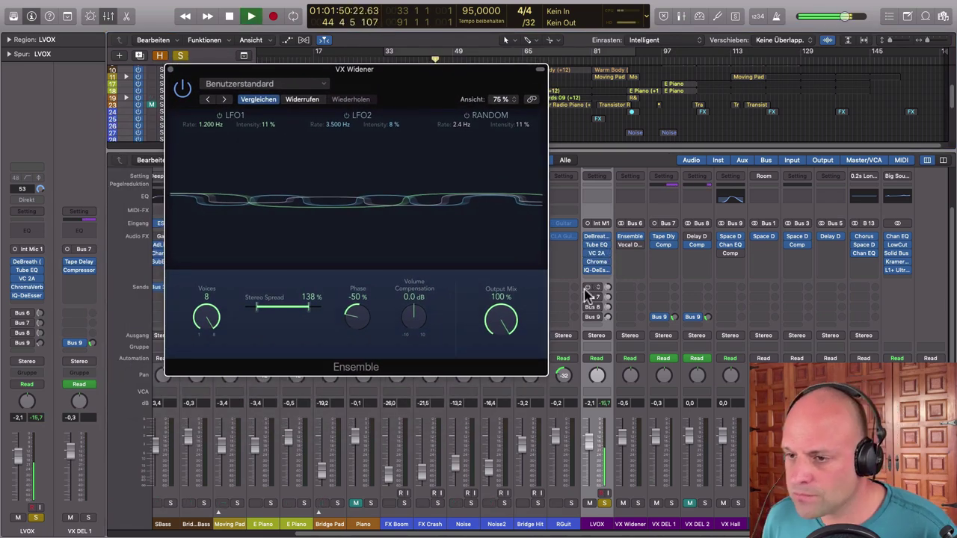
left_click(606, 287)
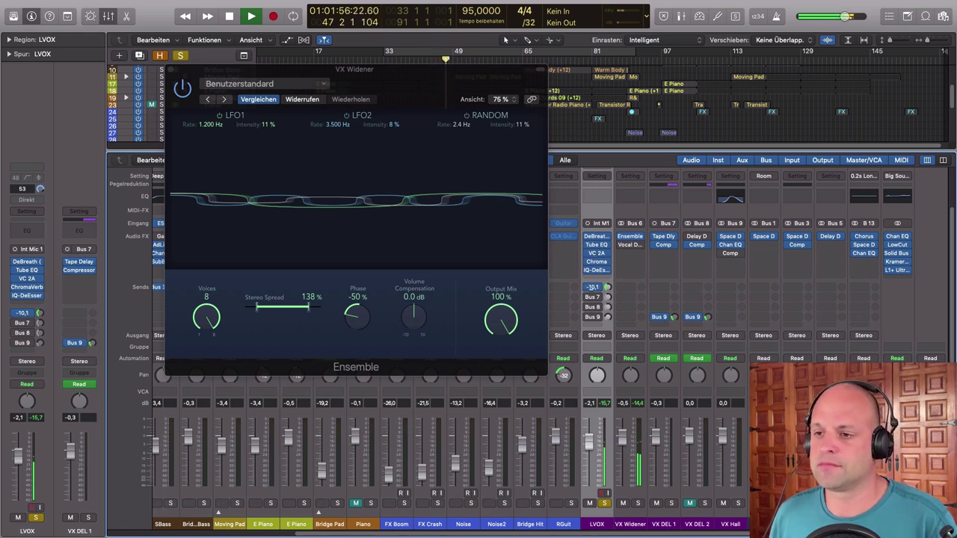
Stop playback, open the Vocal Doubler on the VX Widener channel, and arrange its window beside the Ensemble plug-in.
key("space")
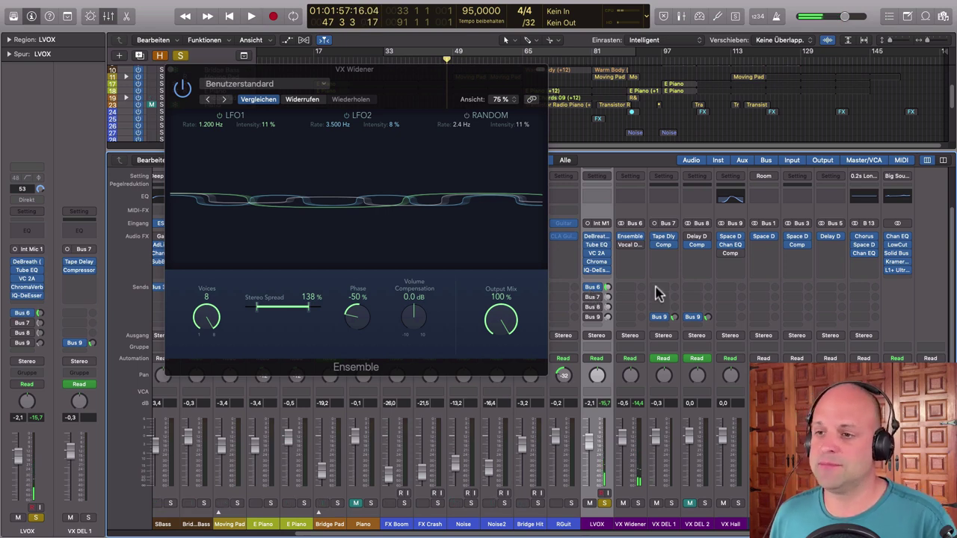
left_click(631, 246)
left_click_drag(188, 30, 870, 89)
left_click_drag(514, 79, 488, 99)
left_click_drag(814, 91, 779, 142)
left_click_drag(491, 103, 519, 122)
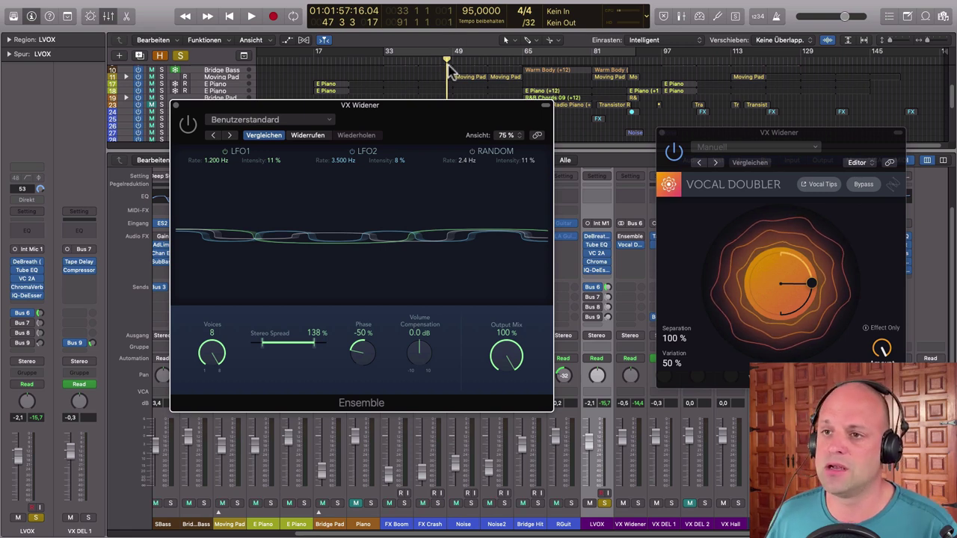
Play the soloed vocal from about bar 42 and alternately enable Ensemble and Vocal Doubler to compare them, then stop playback.
left_click(423, 60)
key("space")
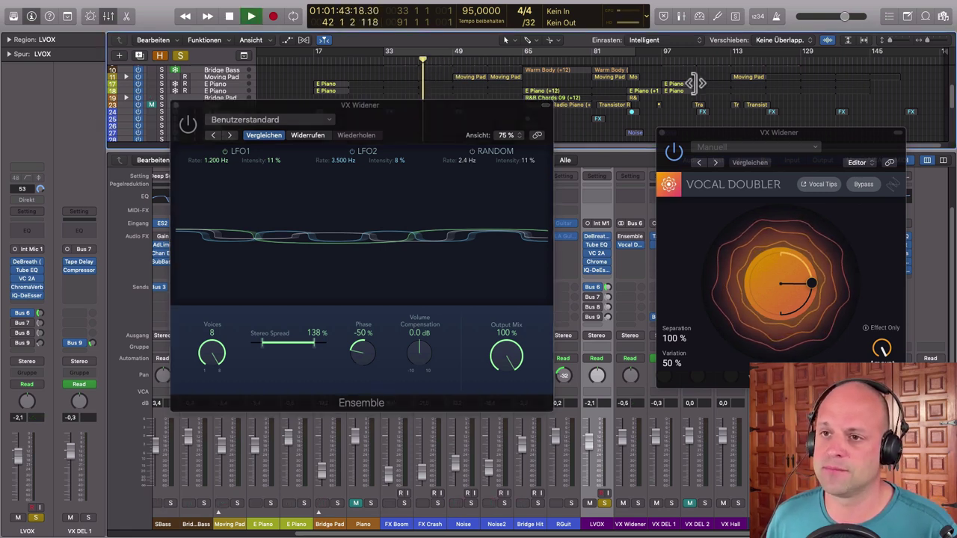
left_click(675, 154)
left_click(189, 127)
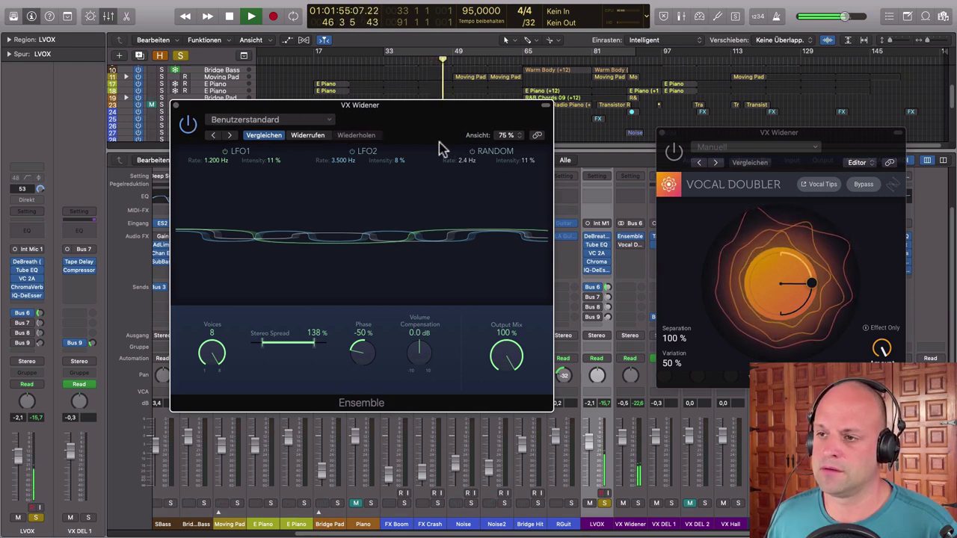
left_click(669, 153)
left_click(189, 126)
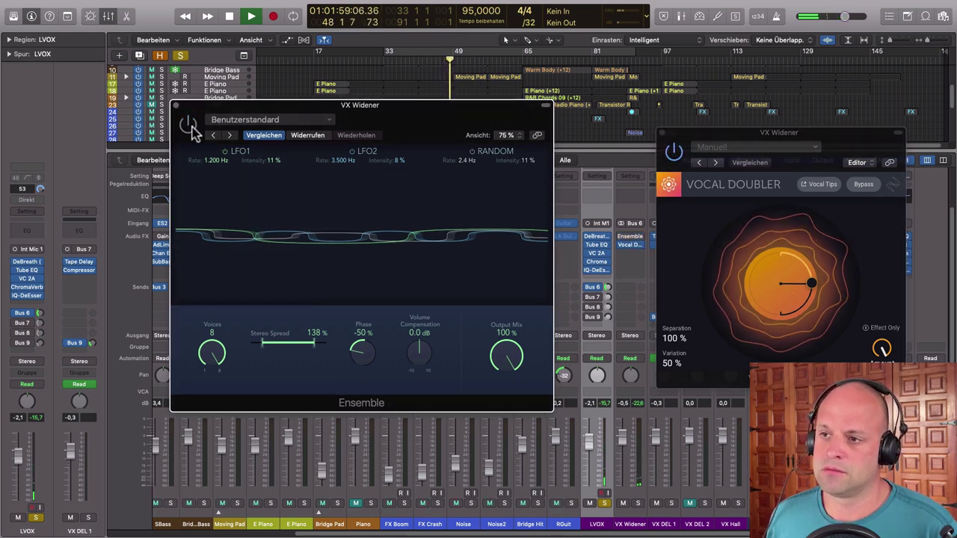
key("space")
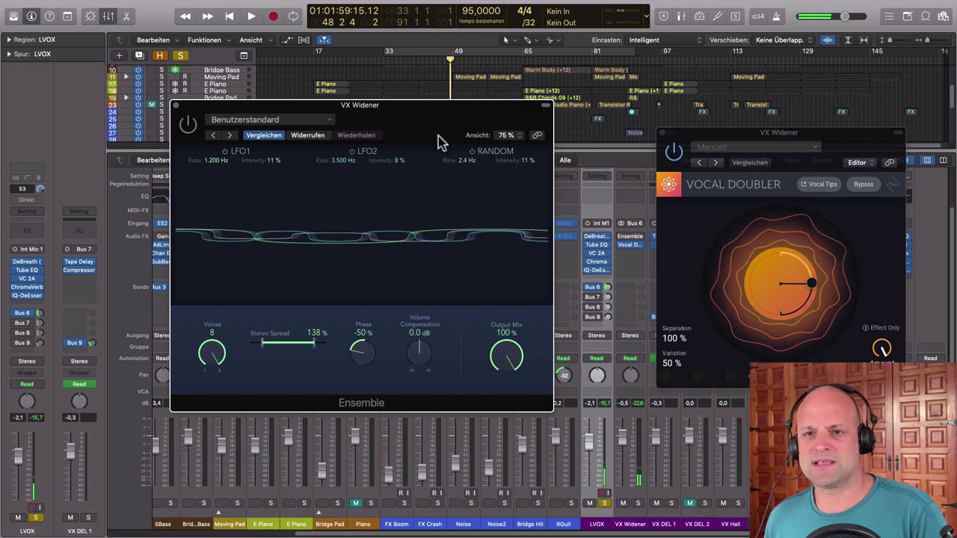
Close the Vocal Doubler, switch the Ensemble on VX Widener back on, and close its window.
left_click(662, 132)
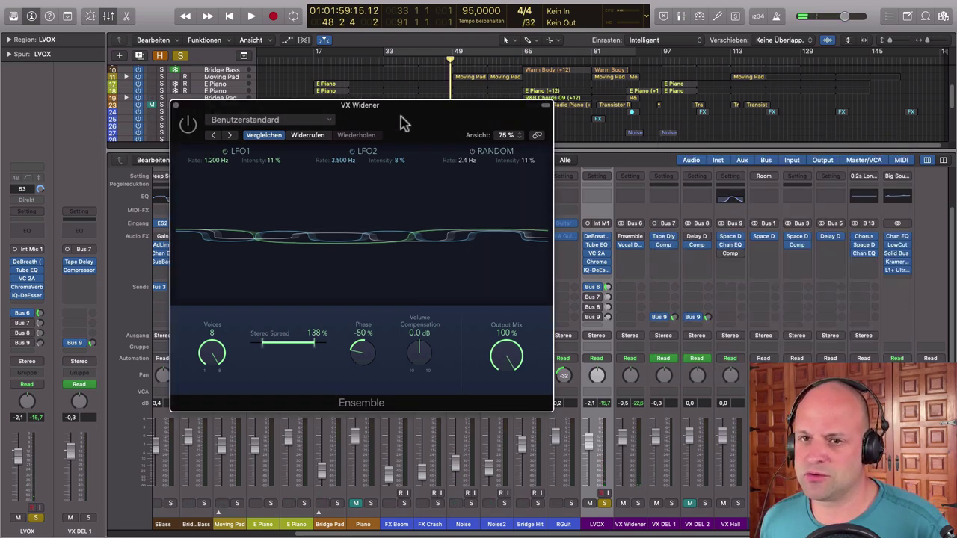
left_click_drag(384, 115, 470, 114)
left_click(271, 121)
left_click(259, 105)
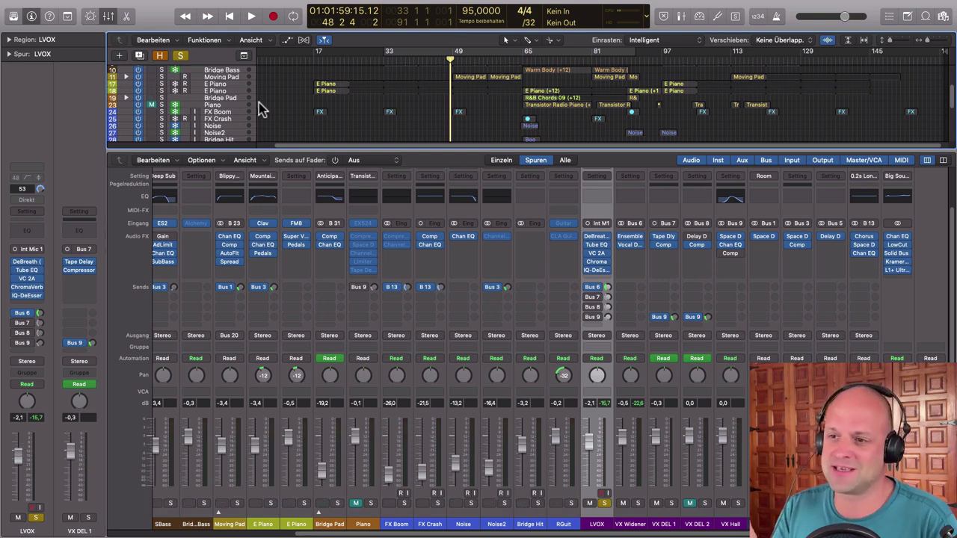
Turn off LVOX's solo and open the Tape Delay on the VX DEL 1 channel to review its settings.
left_click(604, 525)
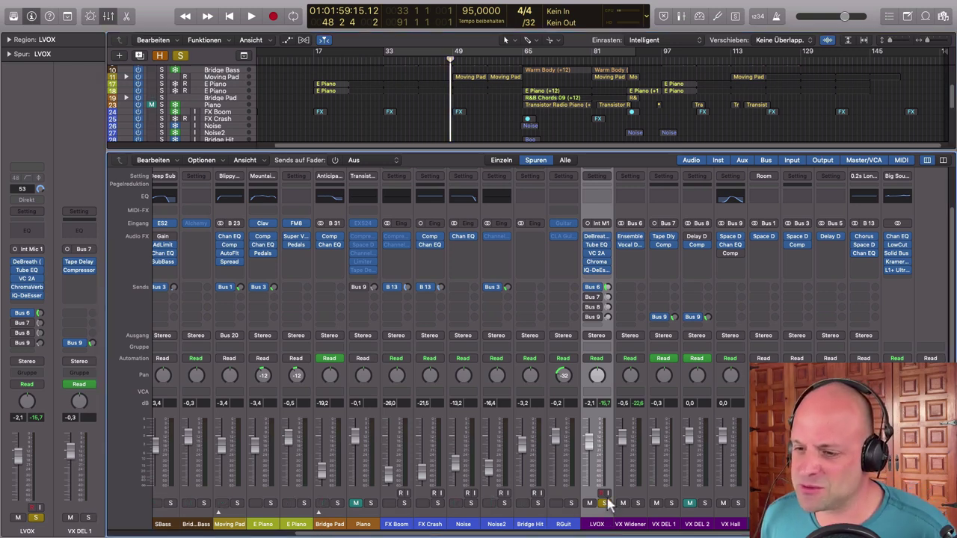
left_click(605, 503)
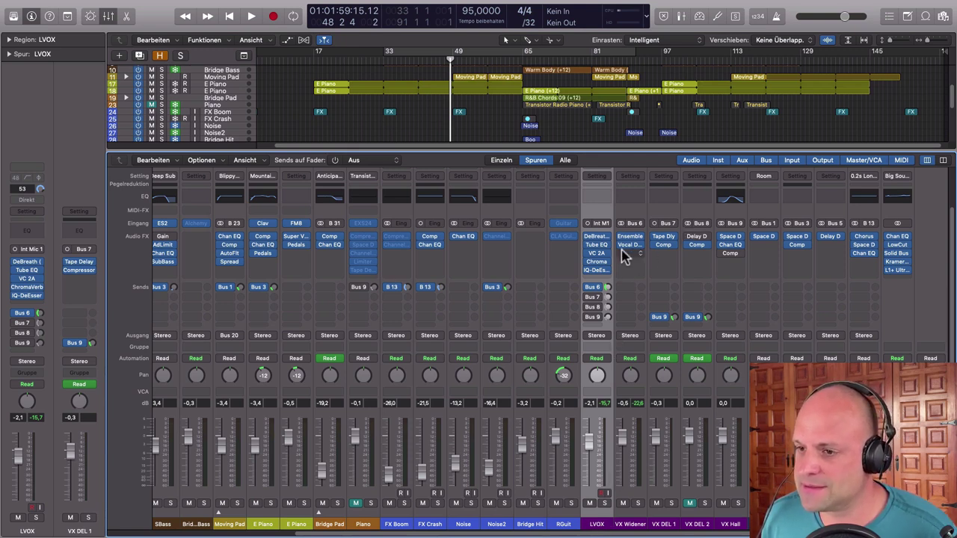
left_click(666, 524)
left_click(669, 240)
left_click_drag(302, 47, 774, 86)
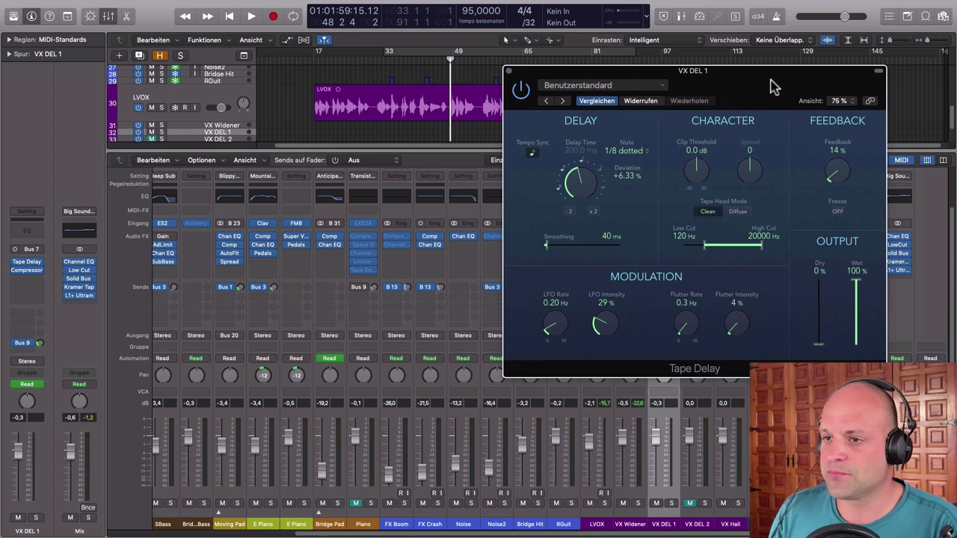
left_click_drag(758, 84, 491, 65)
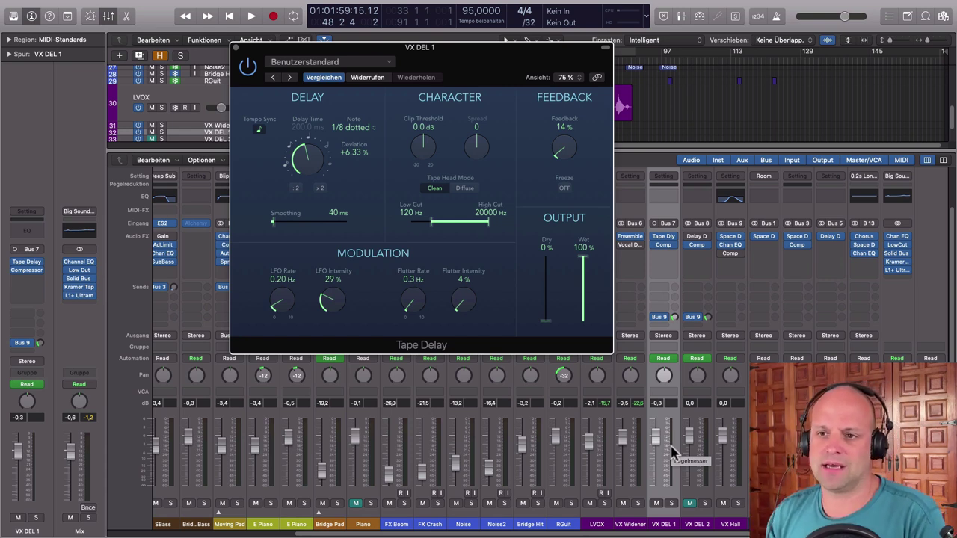
left_click_drag(550, 60, 418, 102)
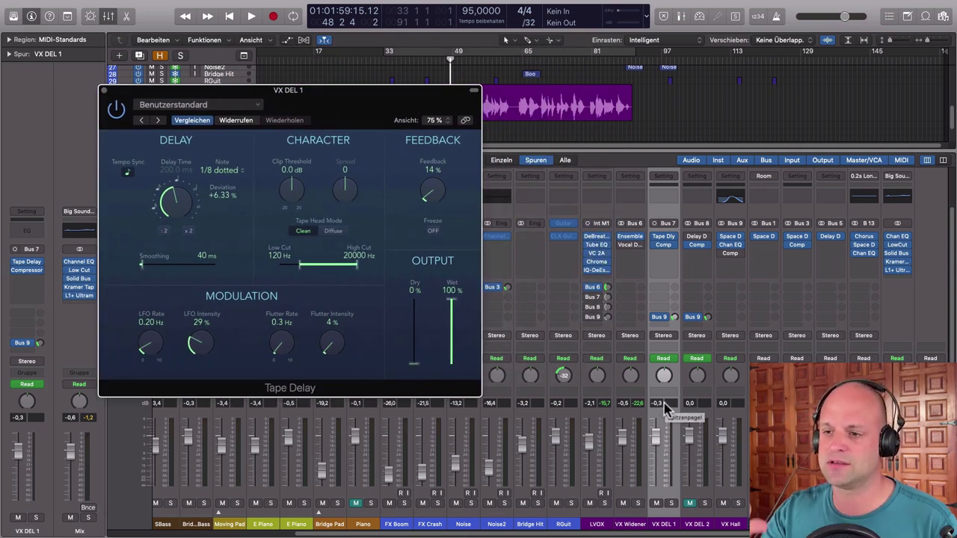
Play LVOX soloed from about bar 47 with its Bus 7 send switched on, lift the solo during playback, and stop.
left_click(604, 503)
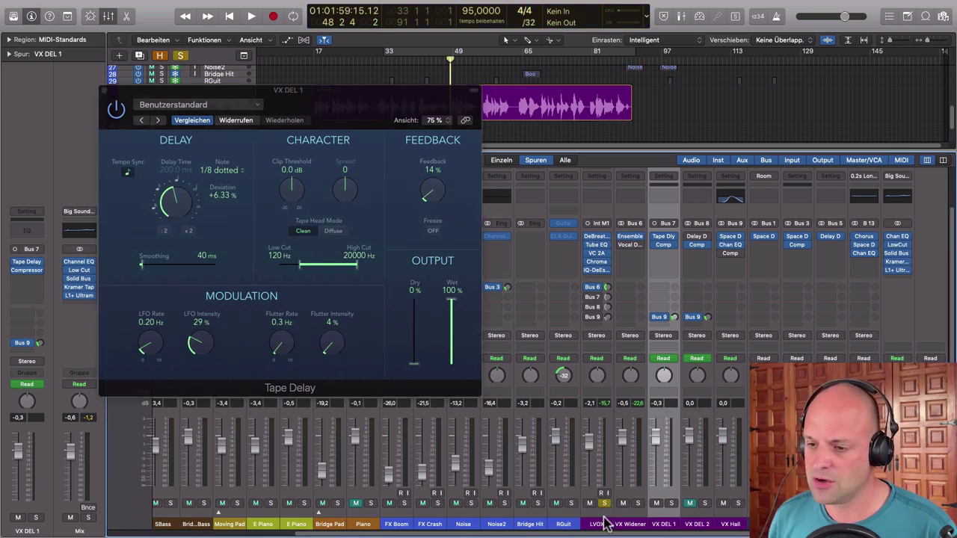
left_click(602, 526)
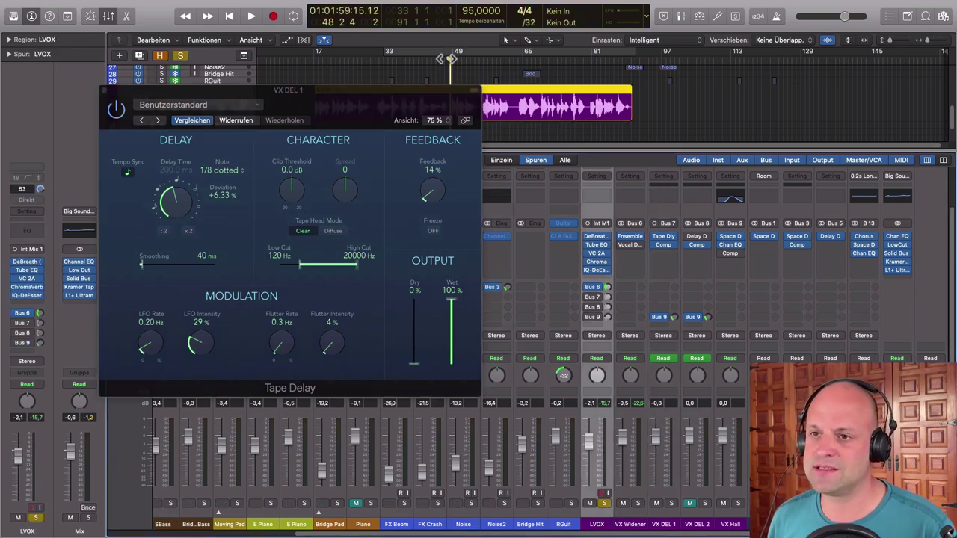
left_click(446, 59)
key("space")
left_click_drag(426, 104, 506, 127)
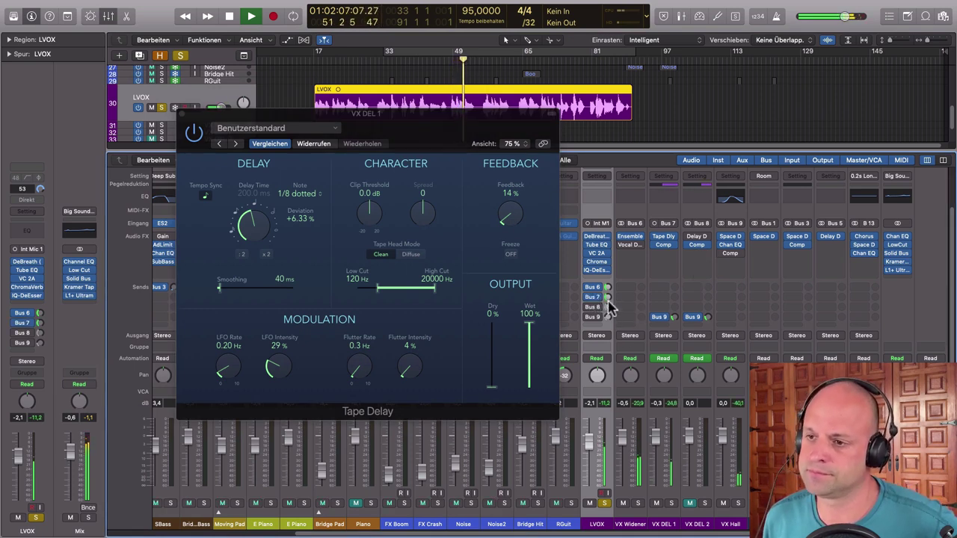
left_click_drag(608, 297, 608, 294)
left_click(603, 503)
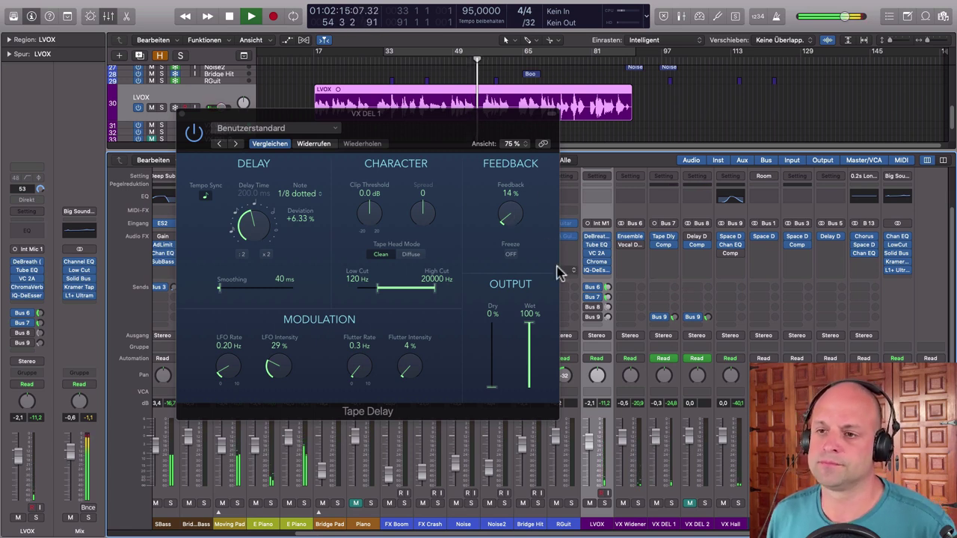
key("space")
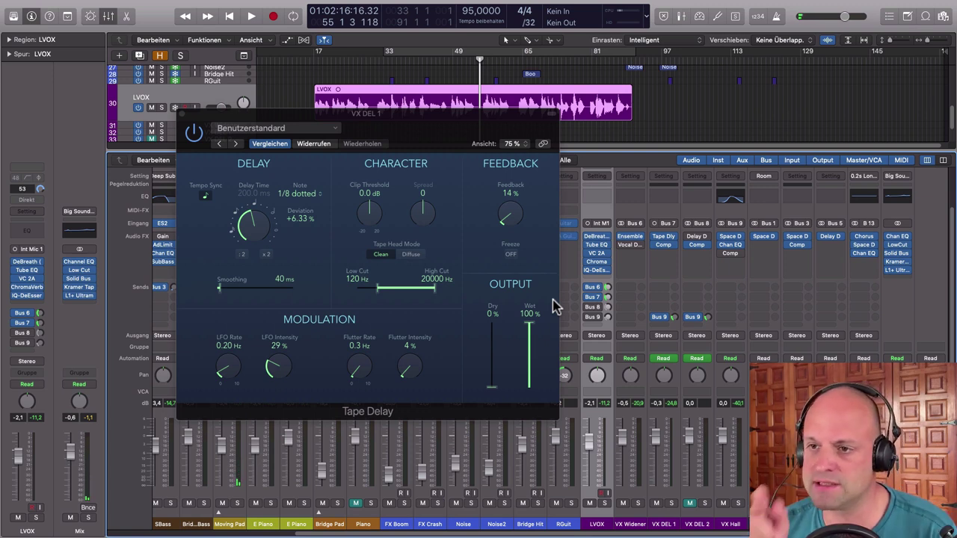
Try higher Tape Delay feedback amounts such as 102 % and 88 %, and bring the feedback down to 22 %.
left_click(439, 61)
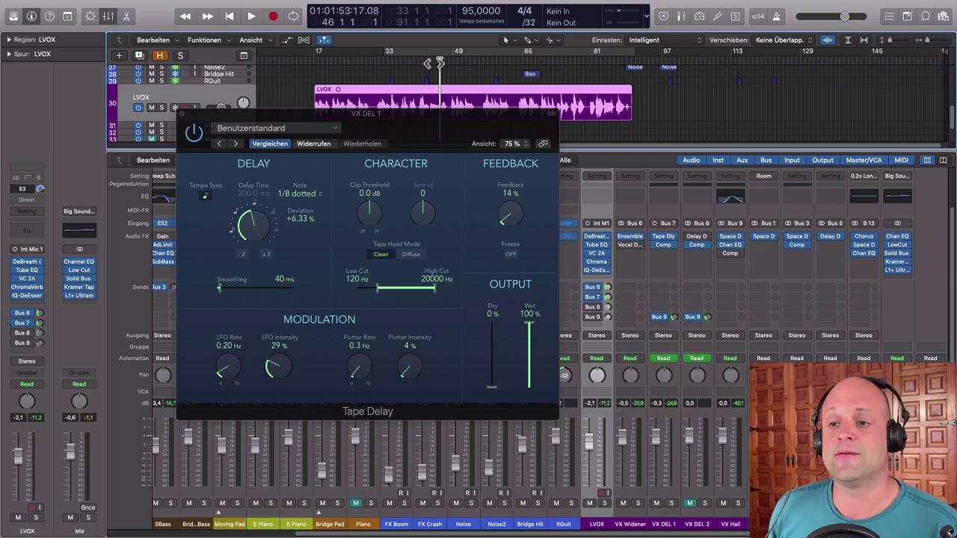
left_click_drag(505, 216, 473, 152)
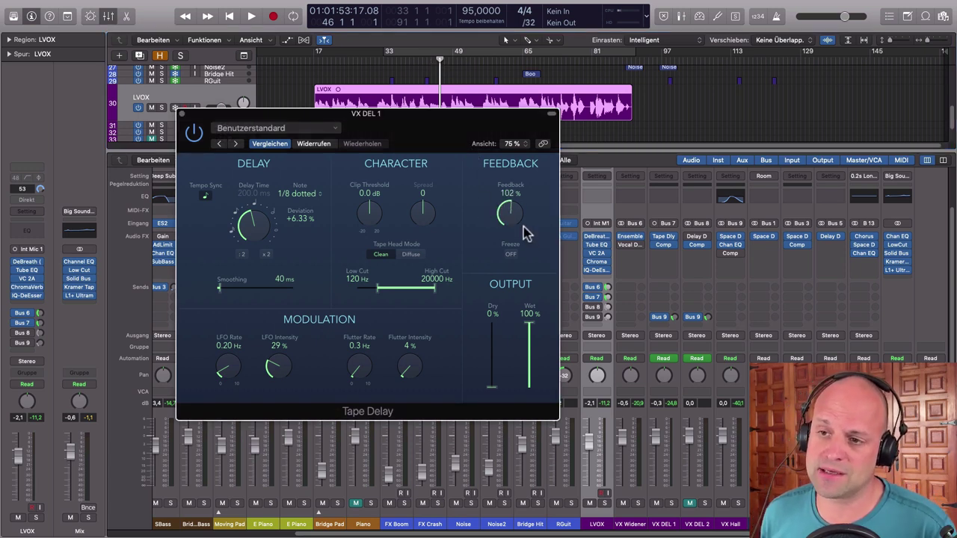
left_click_drag(513, 225, 505, 210)
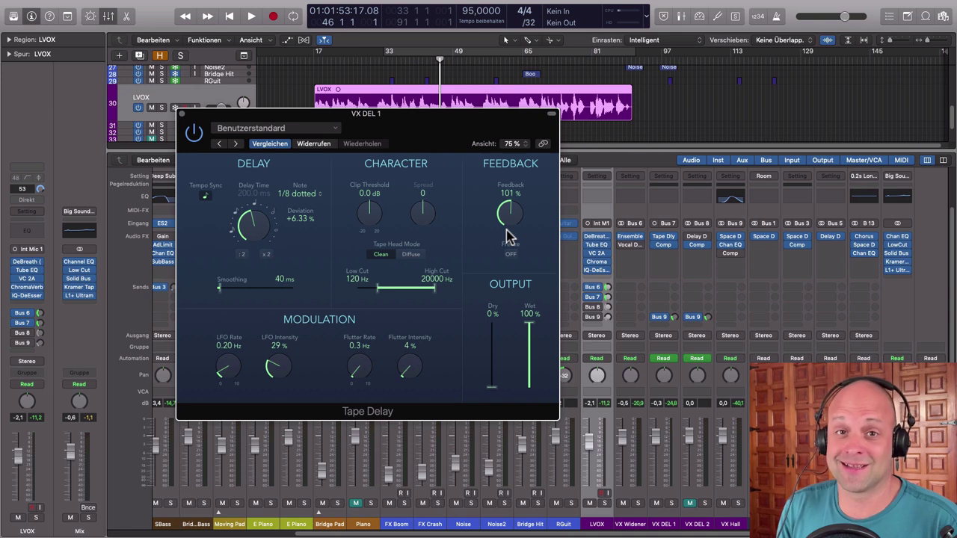
left_click_drag(504, 222, 506, 210)
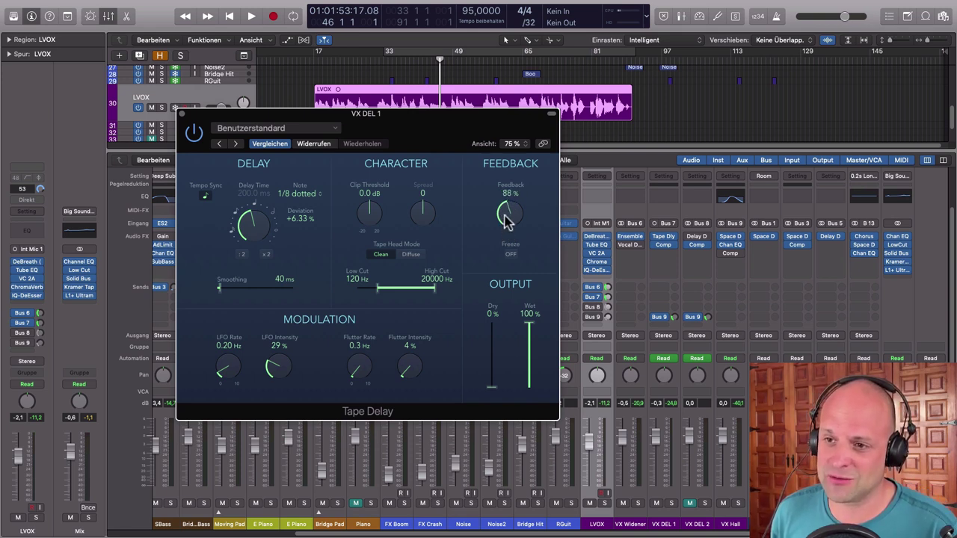
left_click_drag(515, 237, 515, 240)
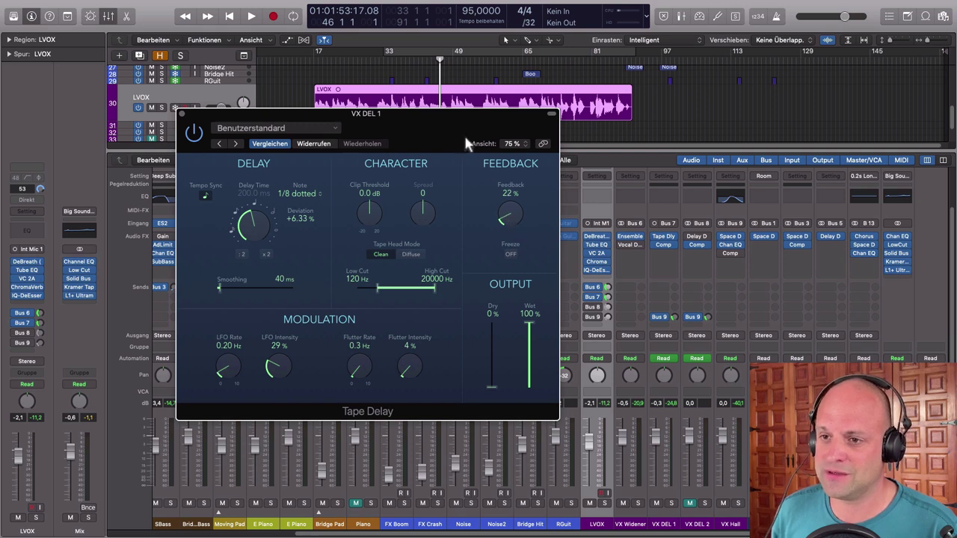
left_click_drag(458, 132, 479, 159)
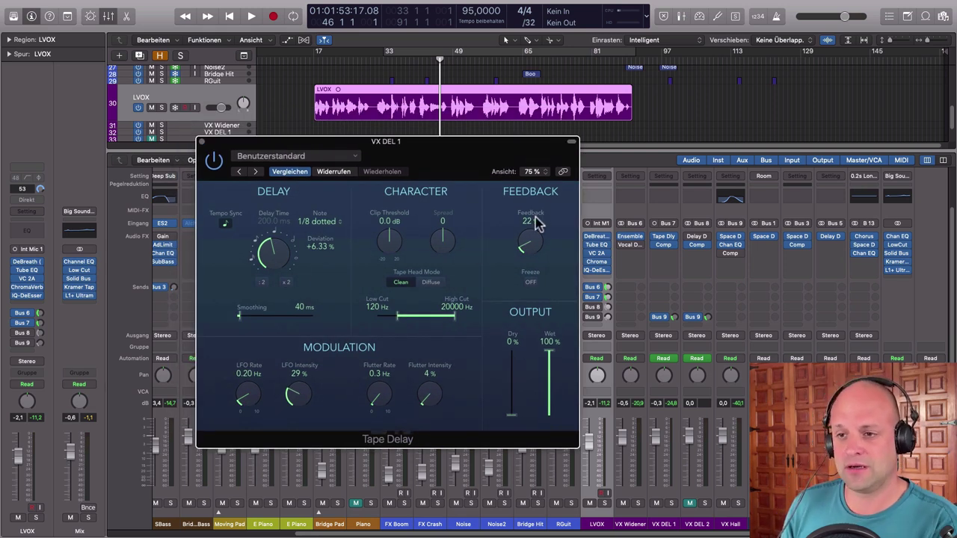
Play the full mix from about bar 43 and raise the Tape Delay feedback to 79 % while listening.
left_click(432, 64)
key("space")
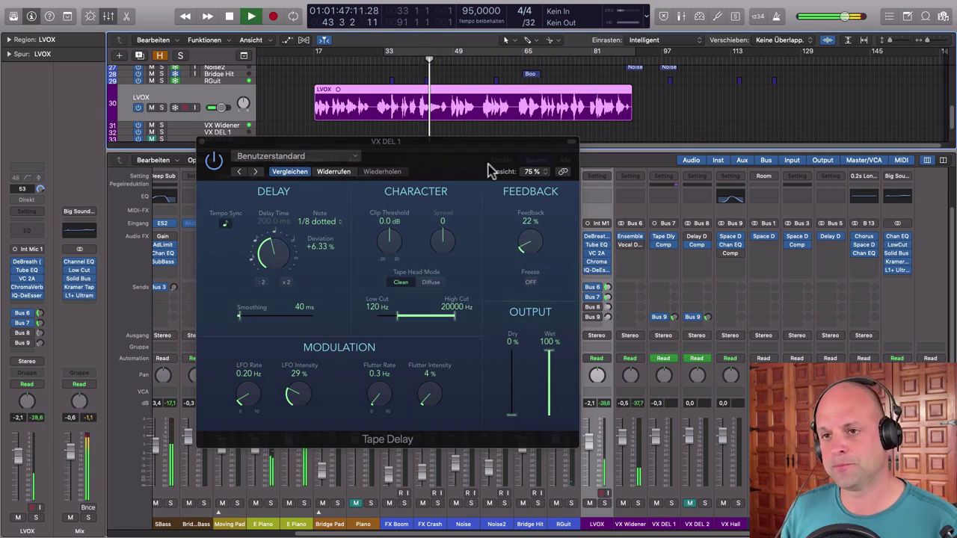
scroll(421, 114, "up", 10)
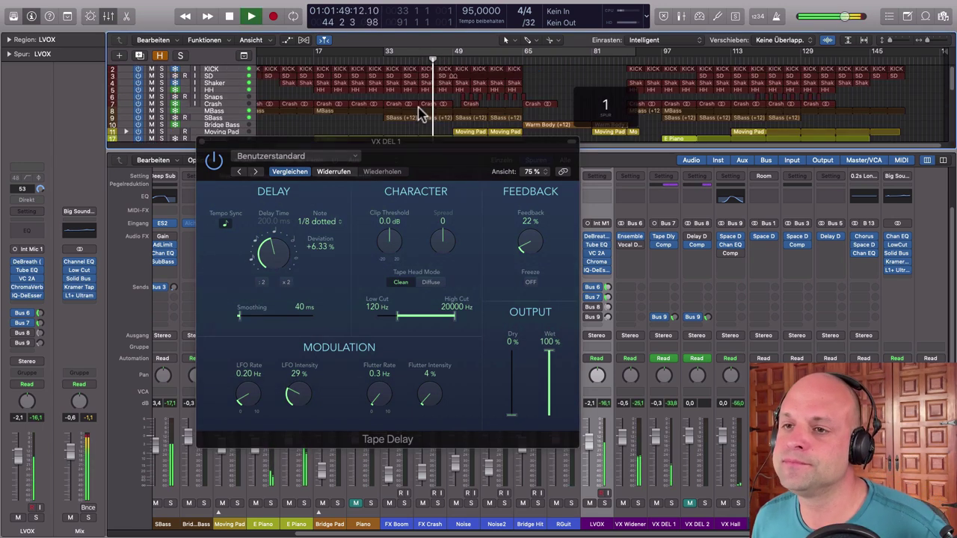
left_click_drag(532, 252, 507, 203)
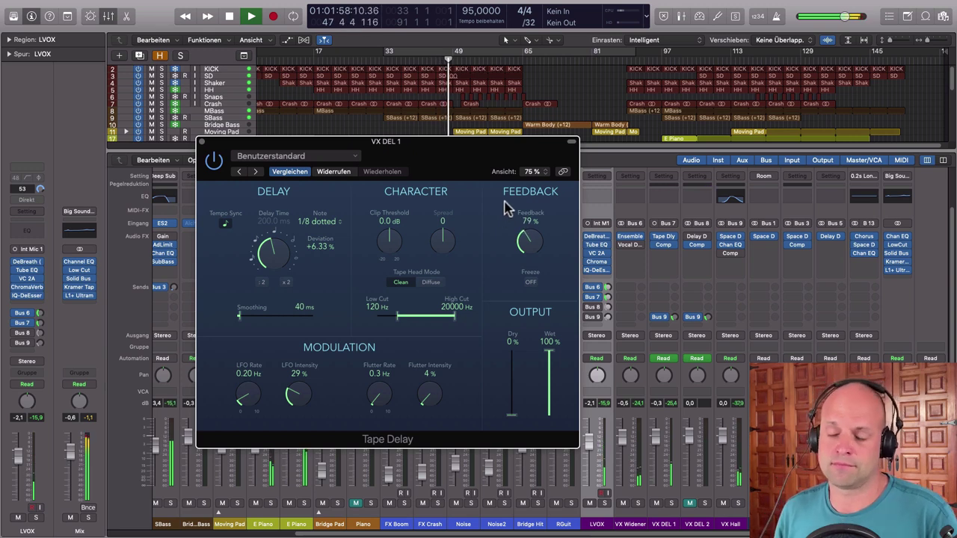
left_click(607, 297)
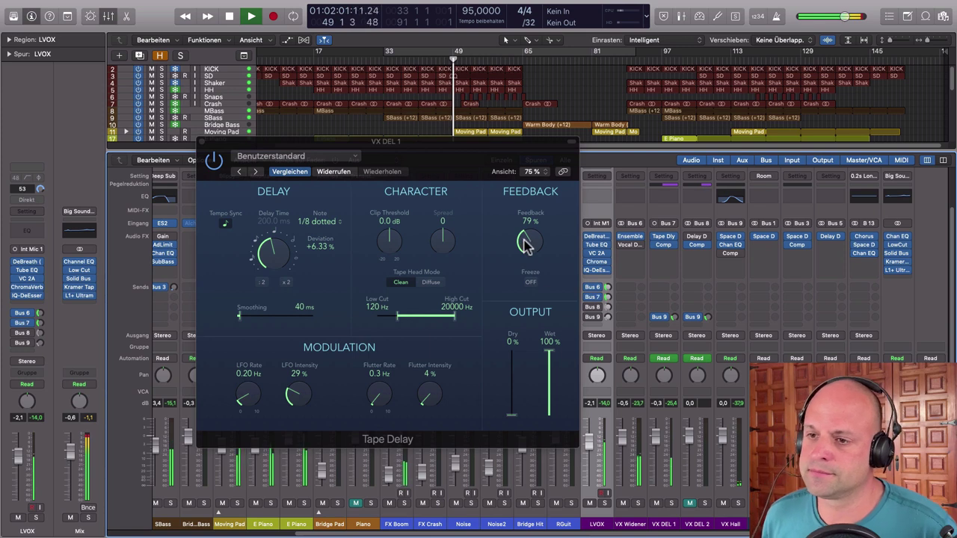
Try the Tape Delay at 62 % feedback and 1/4 dotted with -3.00 % deviation, lower feedback to 38 %, and stop playback.
left_click_drag(524, 239, 523, 254)
left_click_drag(272, 255, 266, 242)
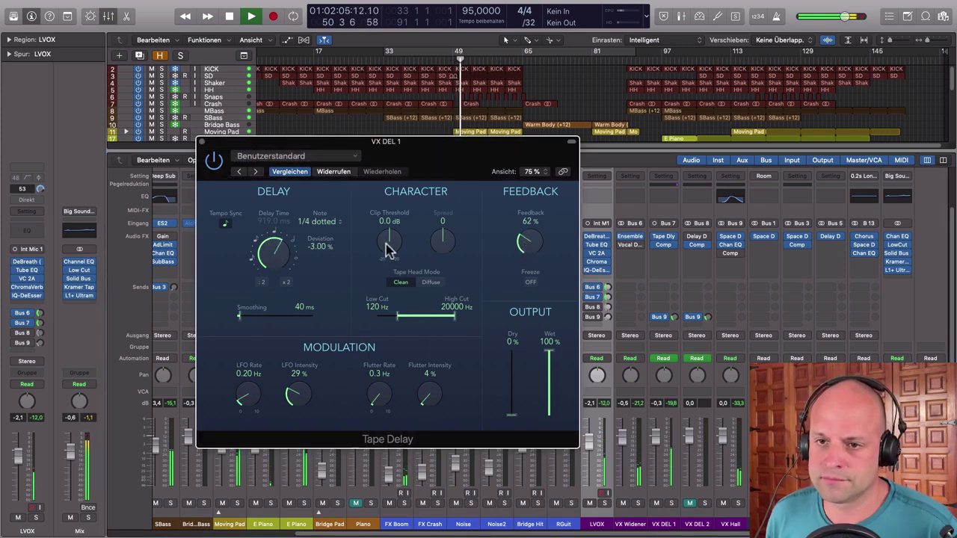
left_click_drag(470, 160, 447, 153)
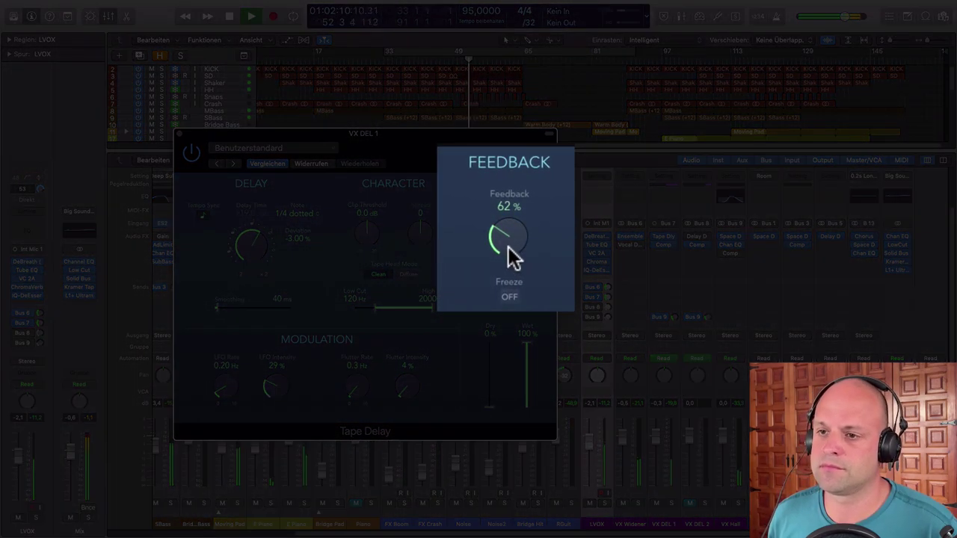
left_click_drag(506, 250, 478, 269)
key("space")
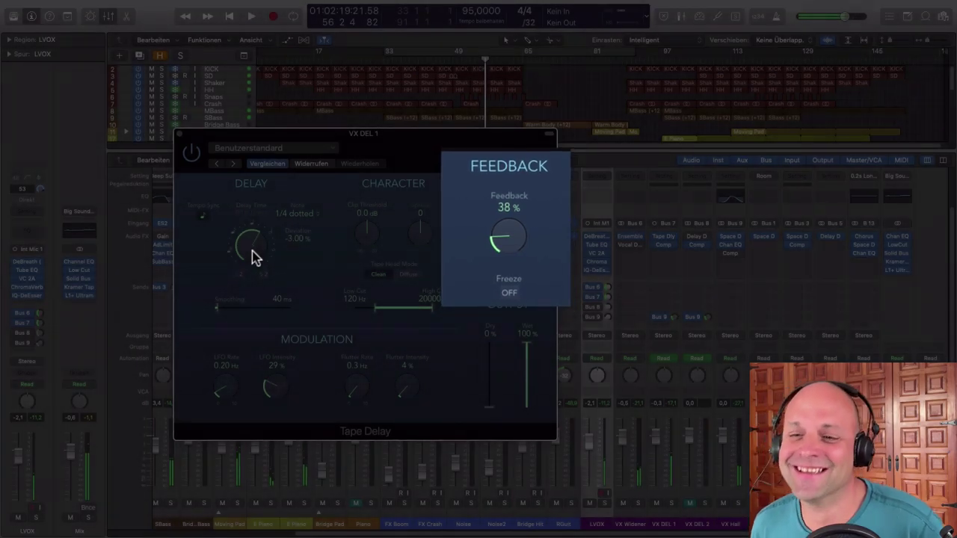
Set the Tape Delay to 1/8 dotted with -4.67 % deviation and 16 % feedback, and close the plug-in.
left_click_drag(249, 252, 250, 258)
left_click_drag(513, 240, 510, 249)
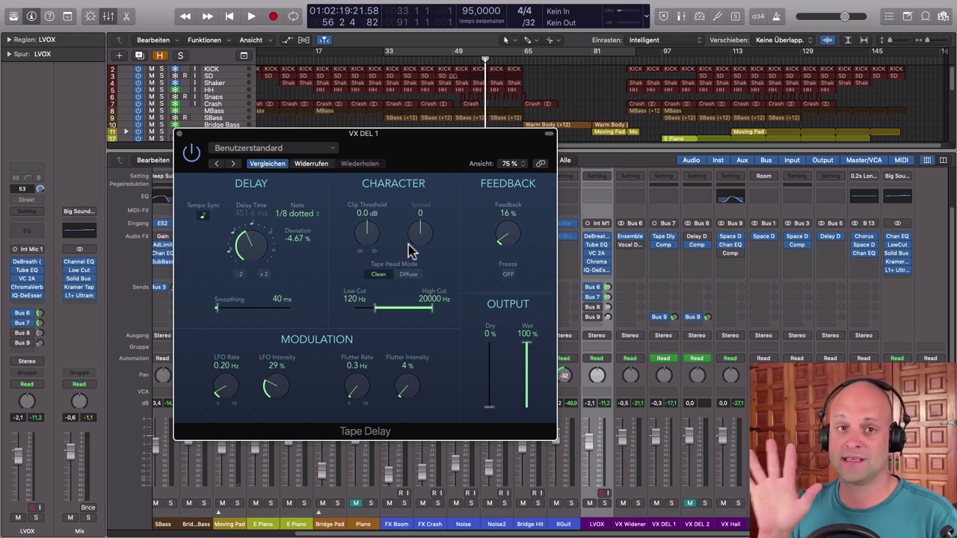
left_click(180, 134)
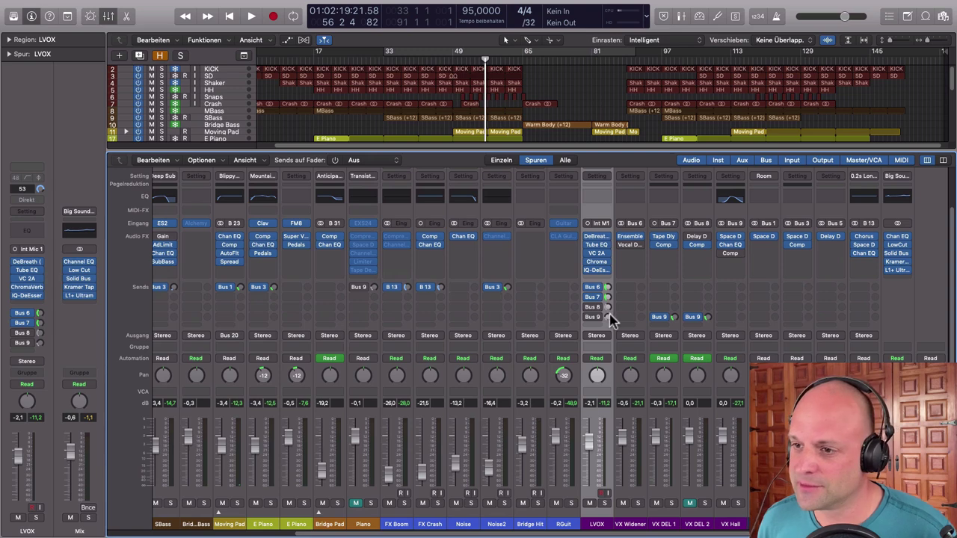
Play the mix from about bar 60 with the VX DEL 2 Delay Designer open, solo the lead vocal, and stop playback.
left_click(693, 527)
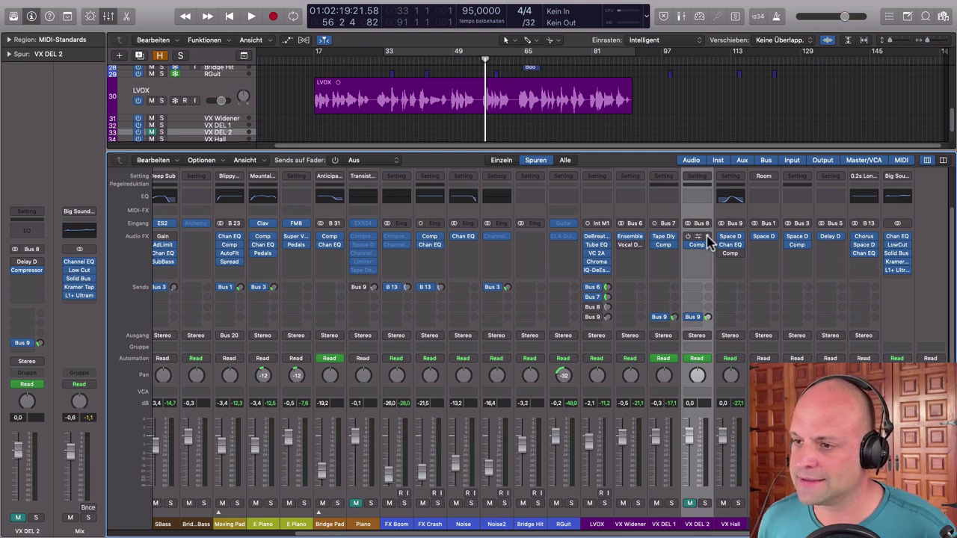
scroll(522, 108, "up", 10)
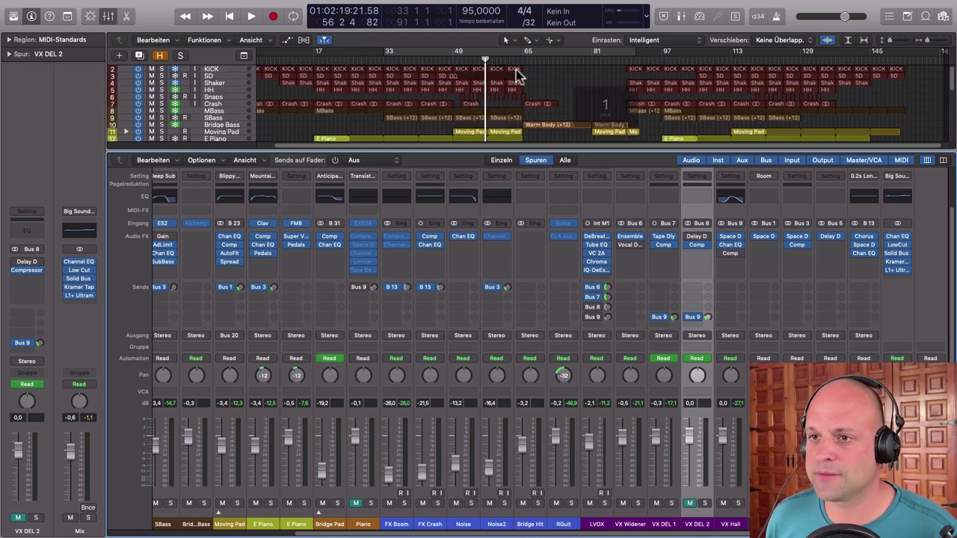
left_click(504, 60)
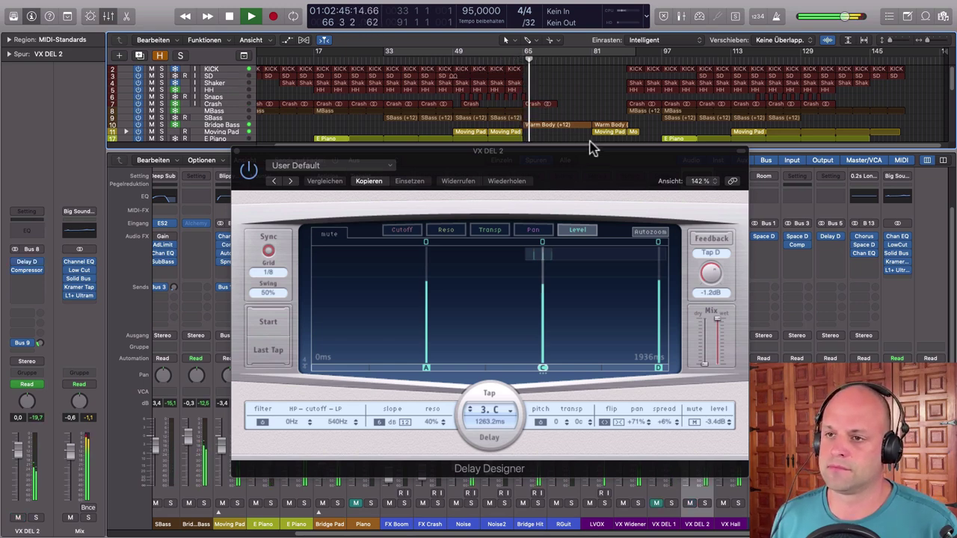
left_click(604, 503)
left_click_drag(635, 172, 441, 89)
key("space")
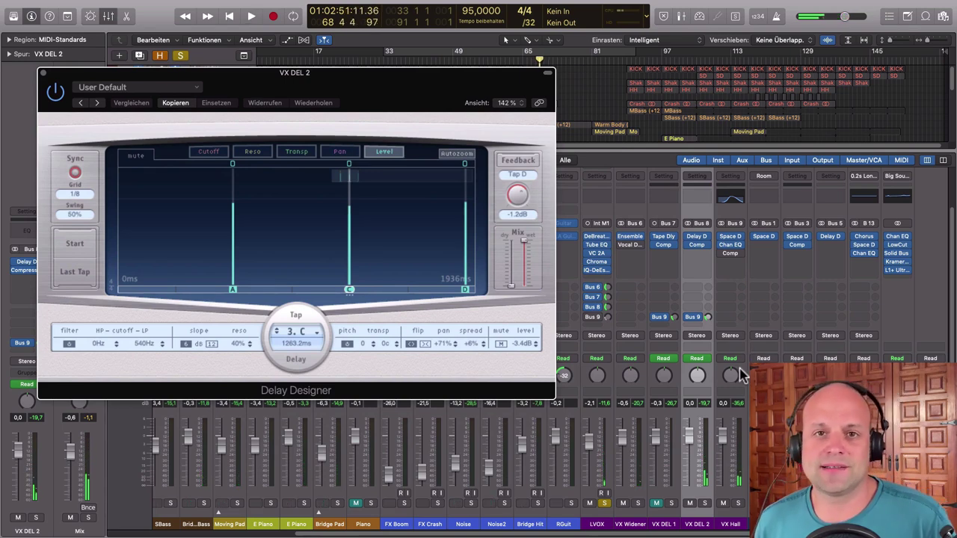
Add a tap before tap A and another between taps A and C in the Delay Designer, and delete both.
left_click_drag(420, 77, 678, 176)
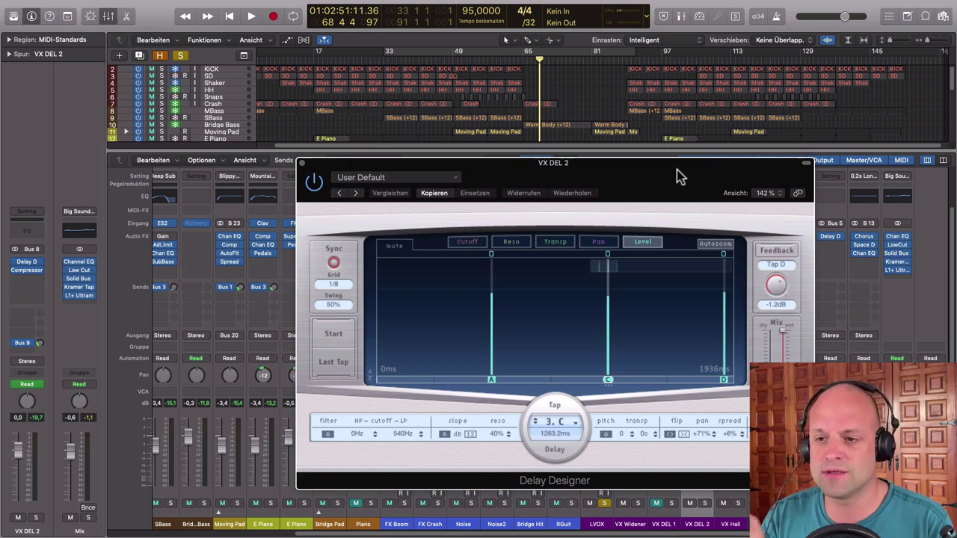
left_click(433, 383)
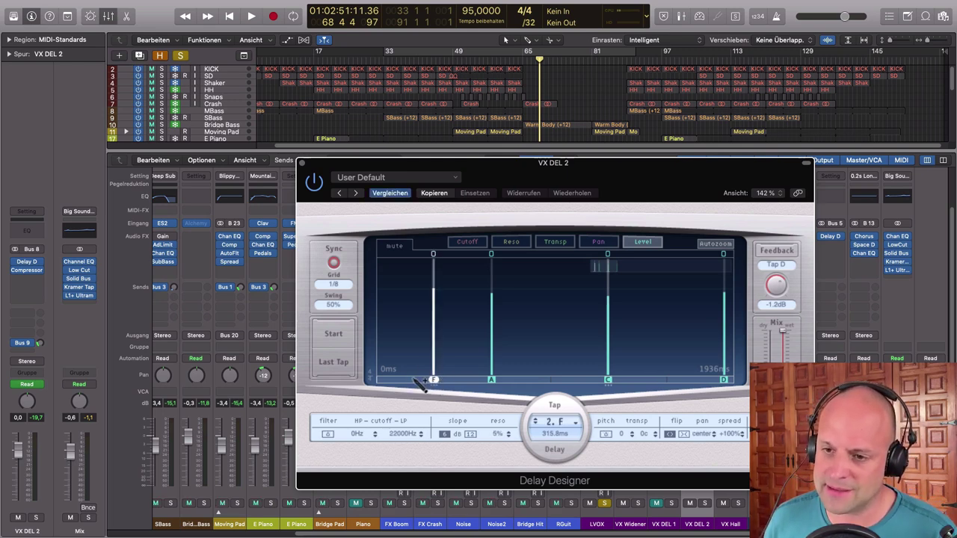
left_click(549, 382)
right_click(550, 381)
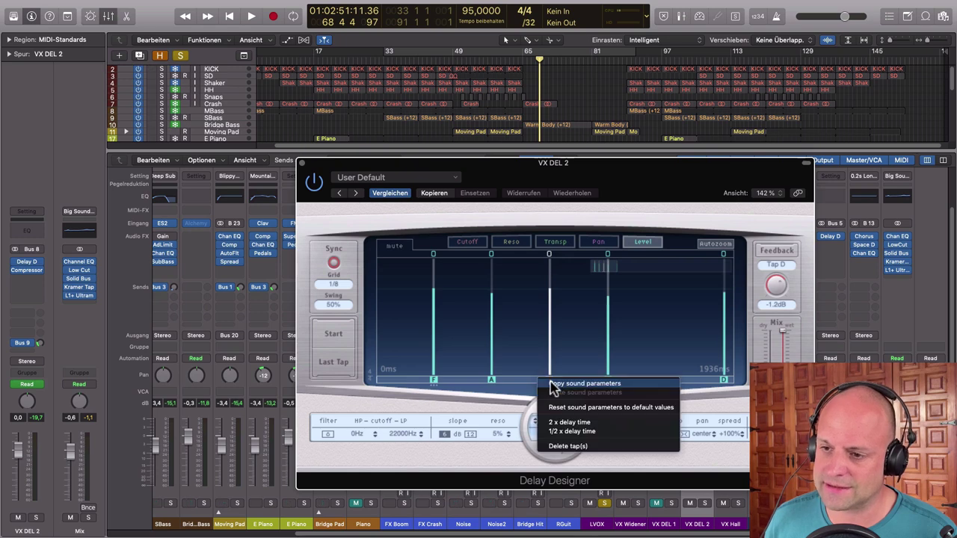
left_click(570, 445)
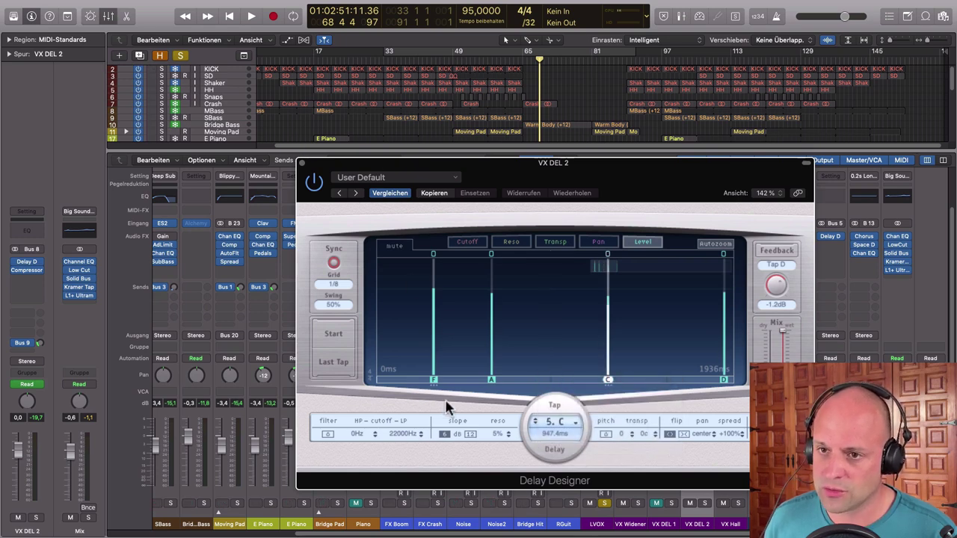
right_click(434, 381)
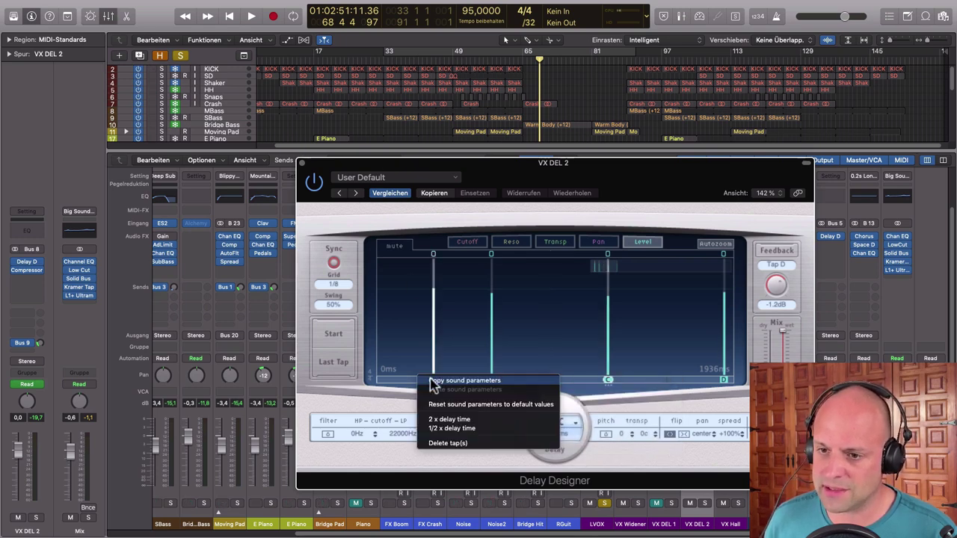
left_click(443, 444)
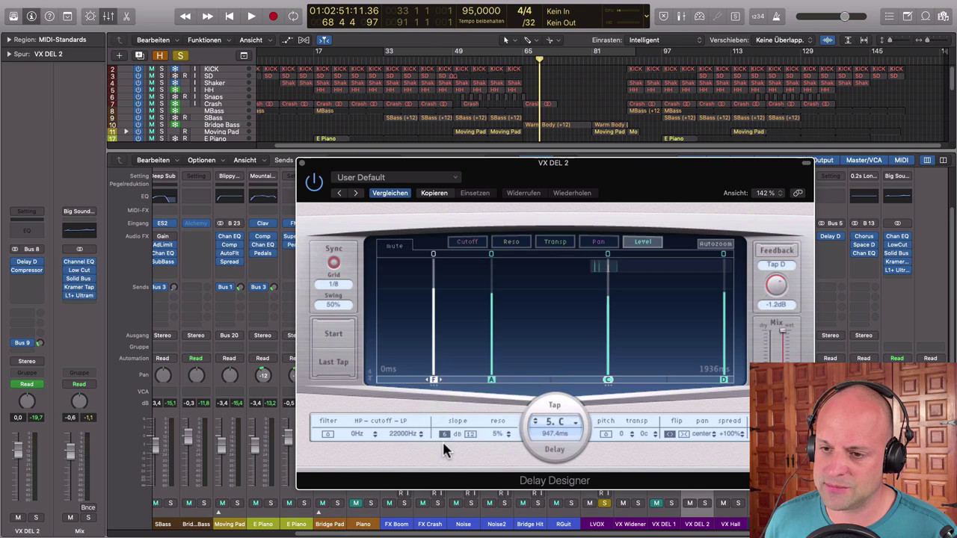
right_click(435, 379)
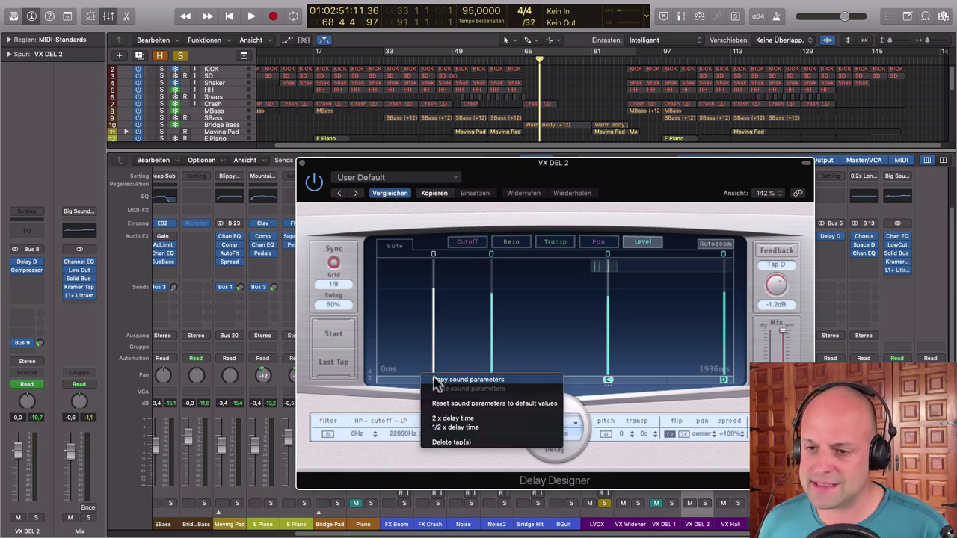
left_click(452, 443)
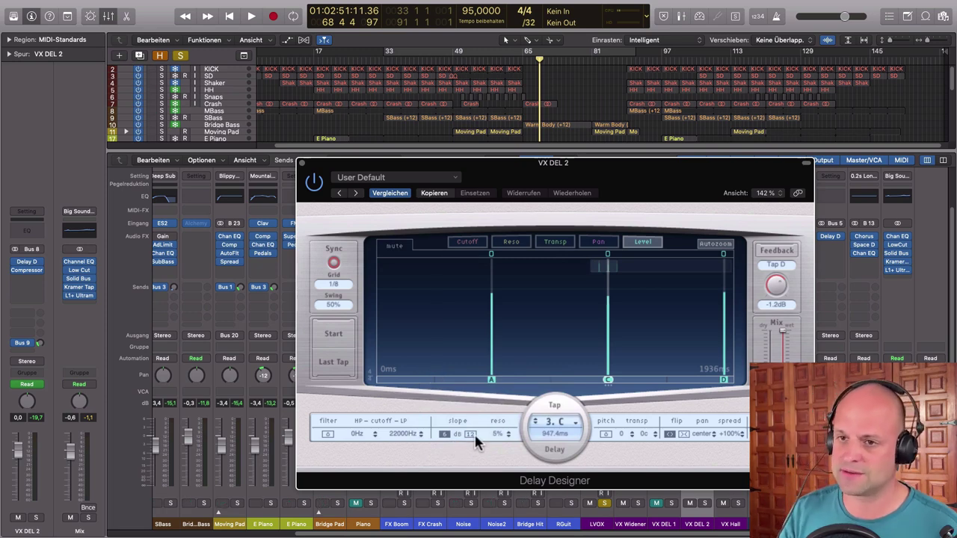
Examine the Delay Designer taps' cutoff, resonance, pan and level views, and close the plug-in.
left_click_drag(634, 166, 538, 136)
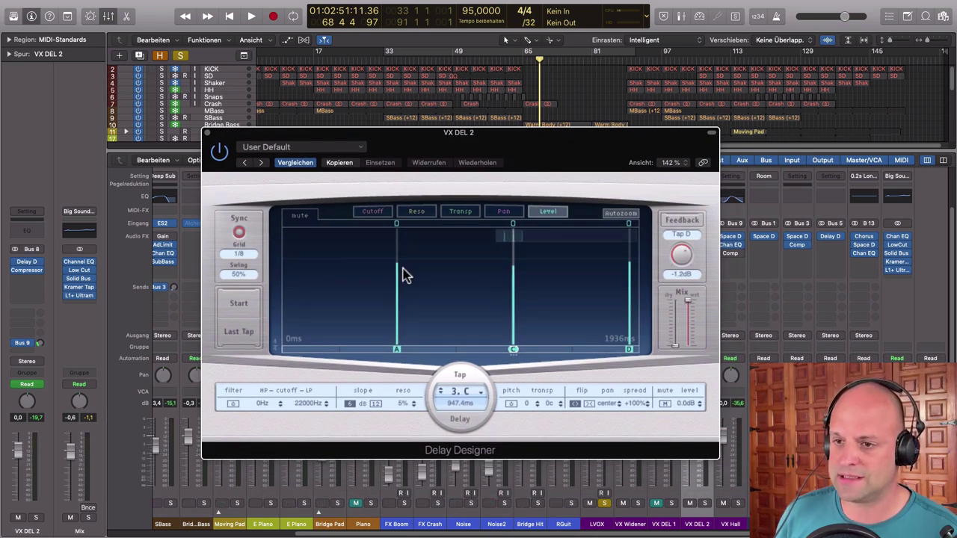
left_click(373, 213)
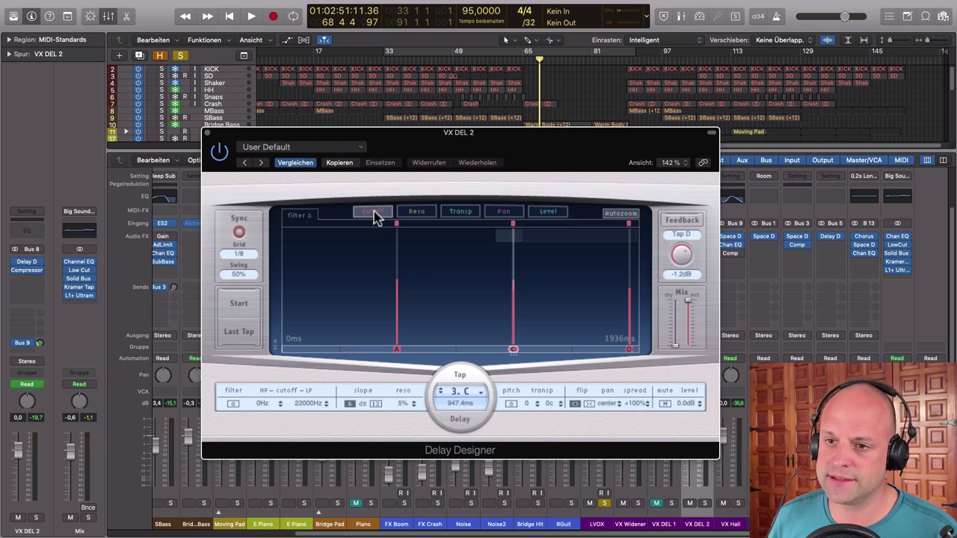
left_click(414, 213)
left_click(506, 213)
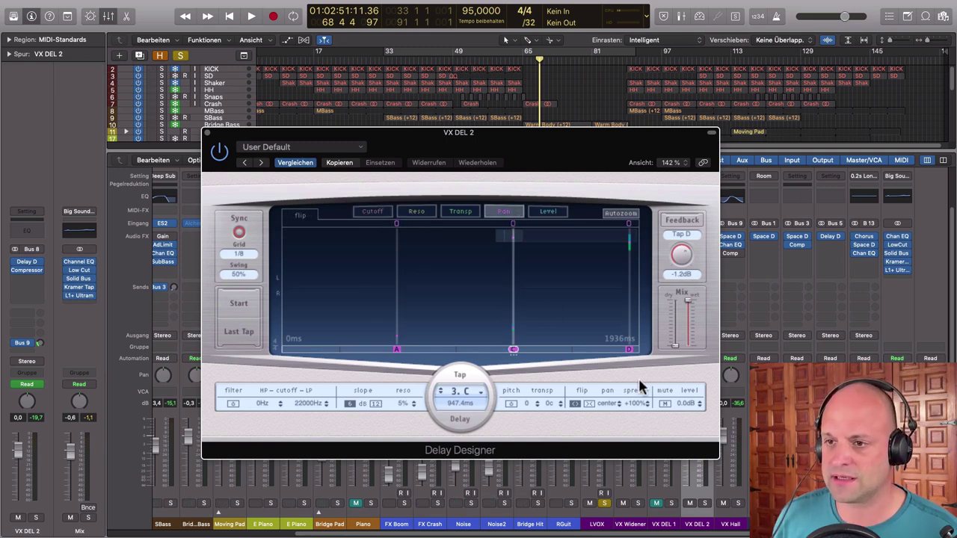
left_click(549, 213)
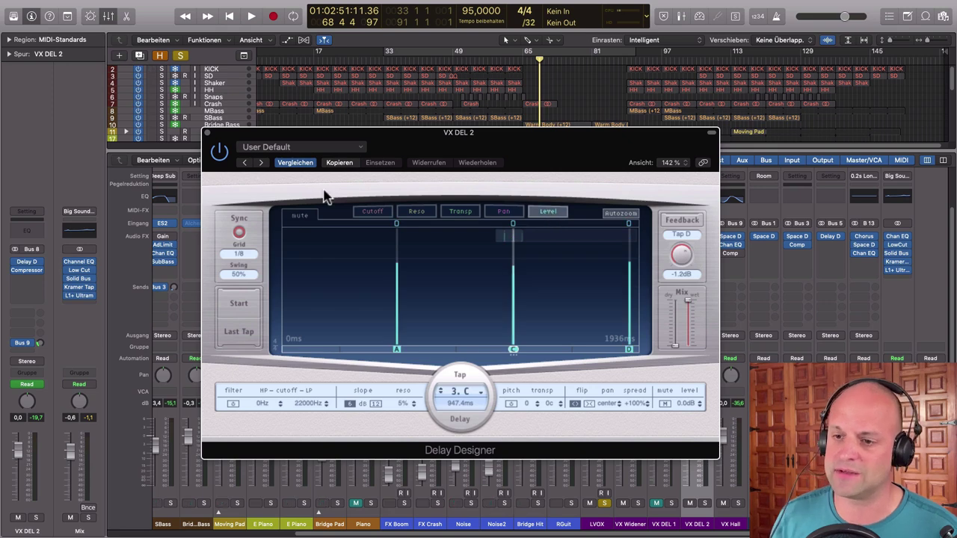
left_click_drag(425, 154, 572, 124)
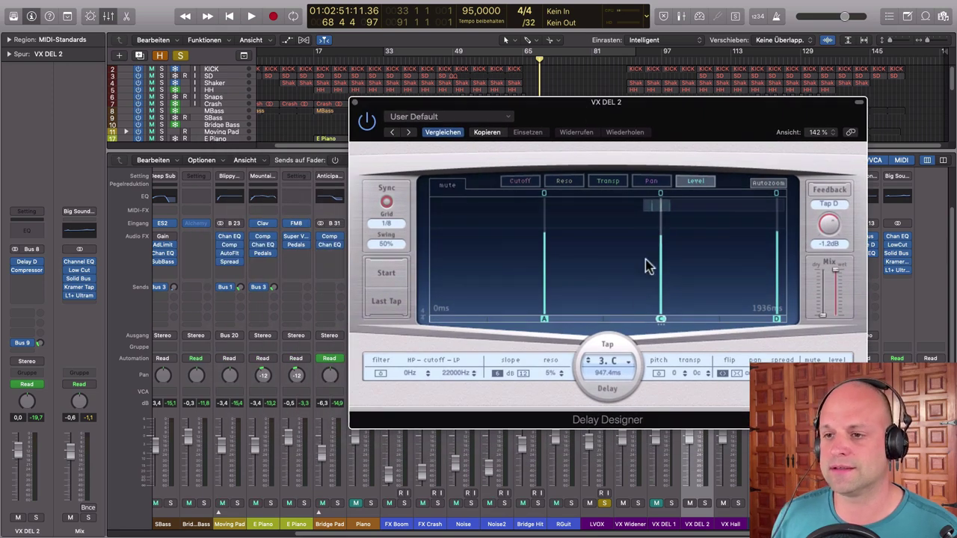
left_click_drag(651, 124, 595, 124)
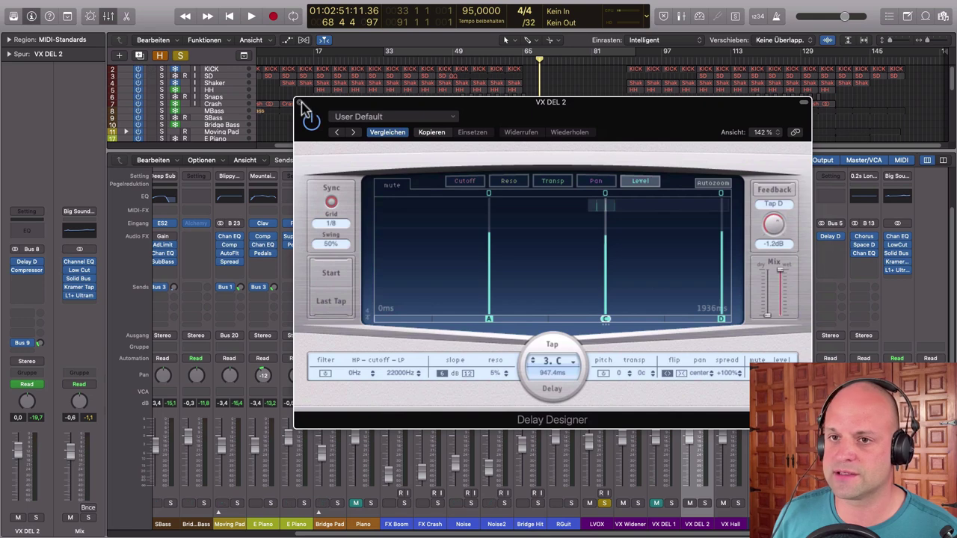
left_click(301, 103)
Play the soloed lead vocal from about bar 61 to hear it with the second delay, and stop playback.
mouse_move(642, 535)
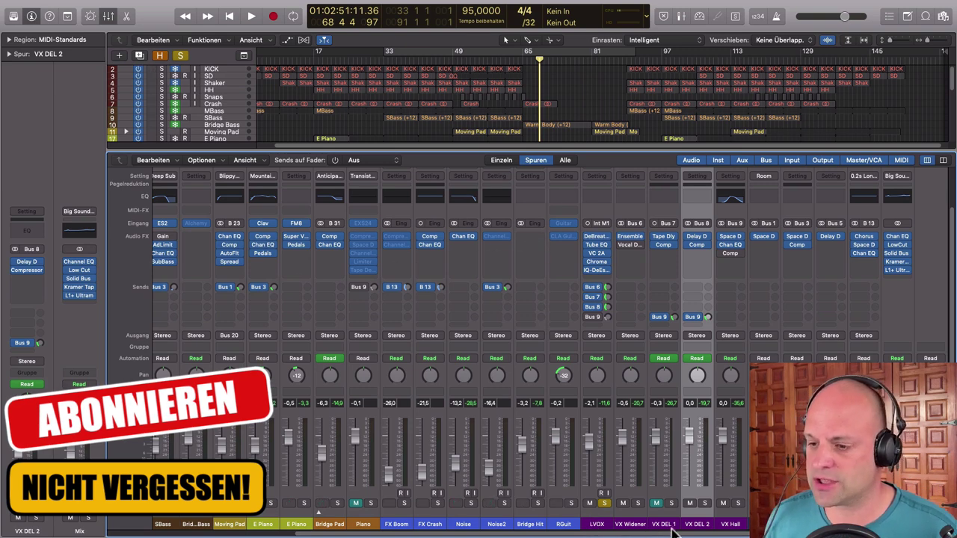
left_click(667, 525)
left_click(597, 526)
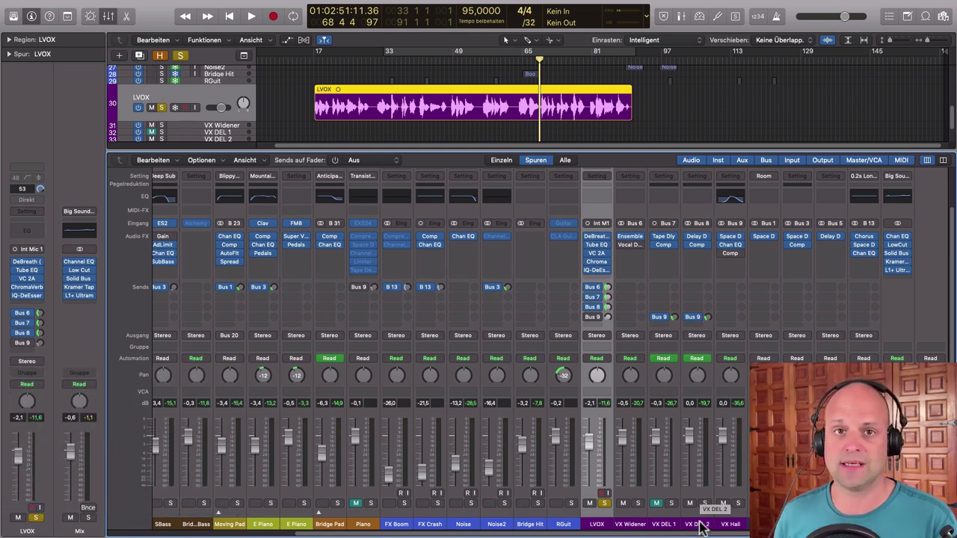
scroll(540, 73, "down", 8)
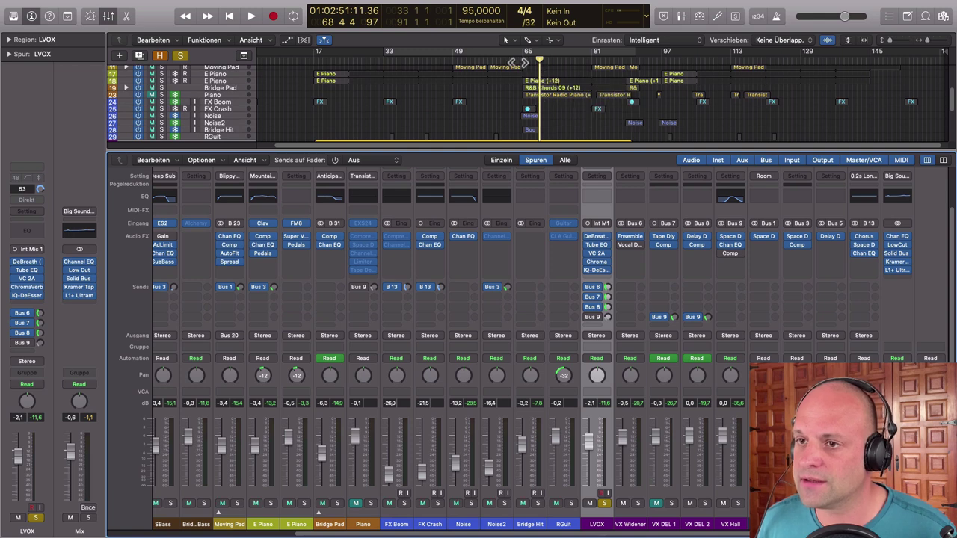
left_click(509, 61)
key("space")
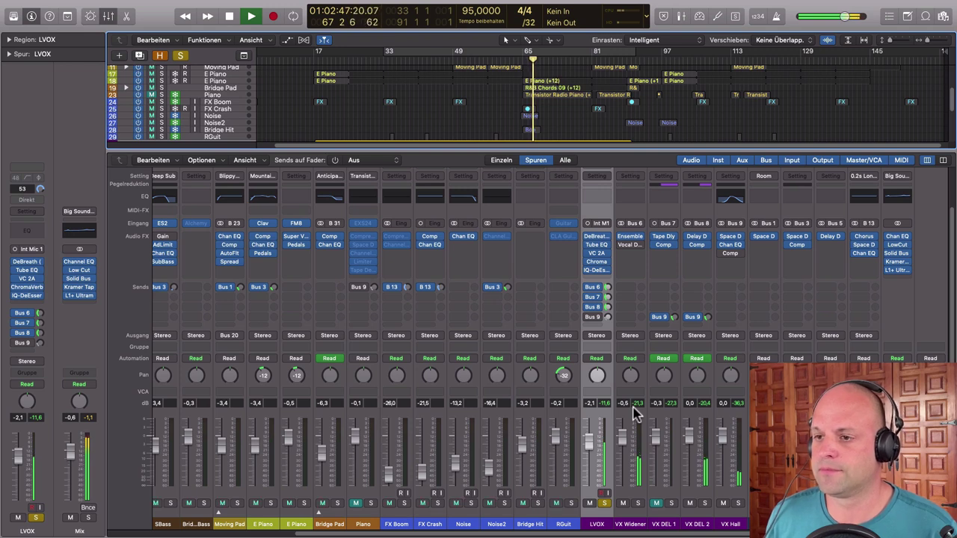
key("space")
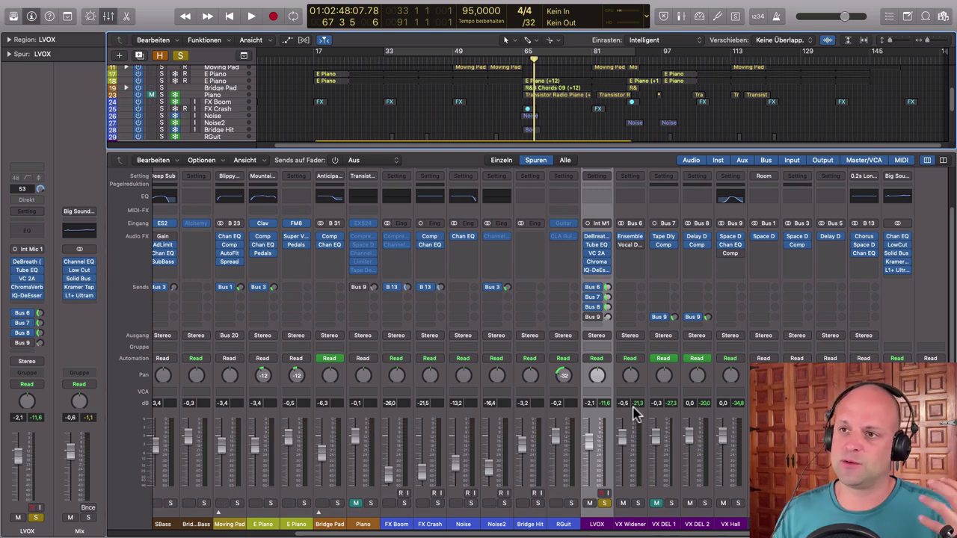
Unsolo the lead vocal and open the Space Designer reverb on the VX Hall channel.
left_click(603, 503)
left_click(736, 526)
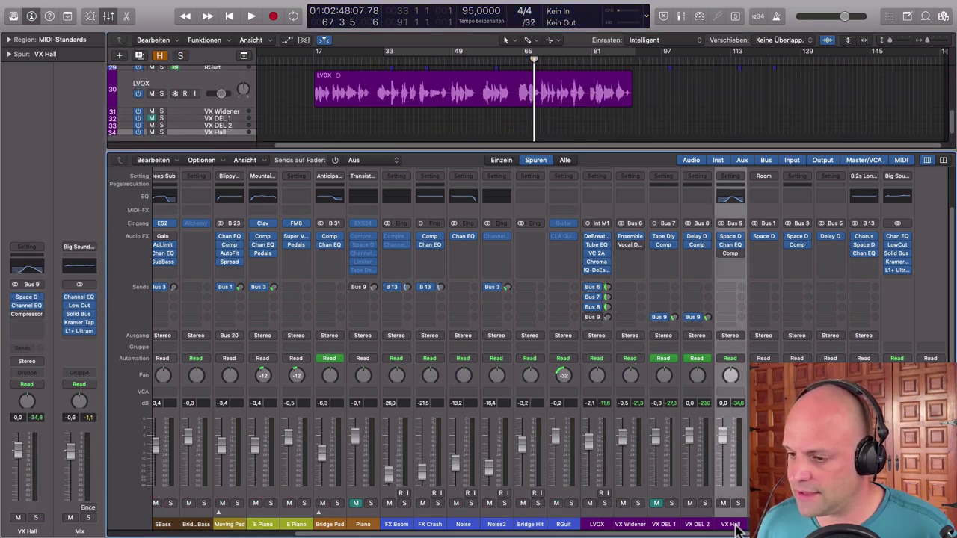
left_click(736, 242)
left_click_drag(214, 9, 852, 8)
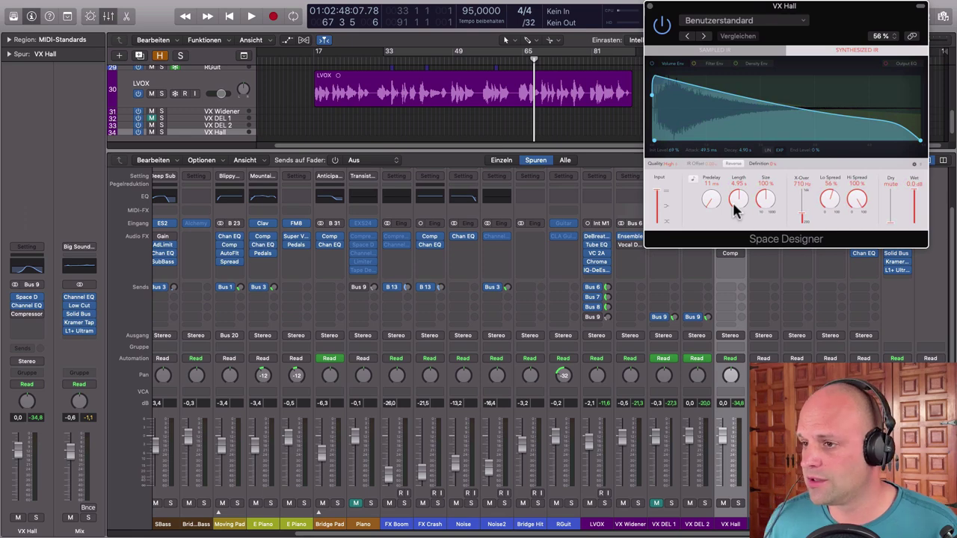
left_click_drag(824, 20, 808, 25)
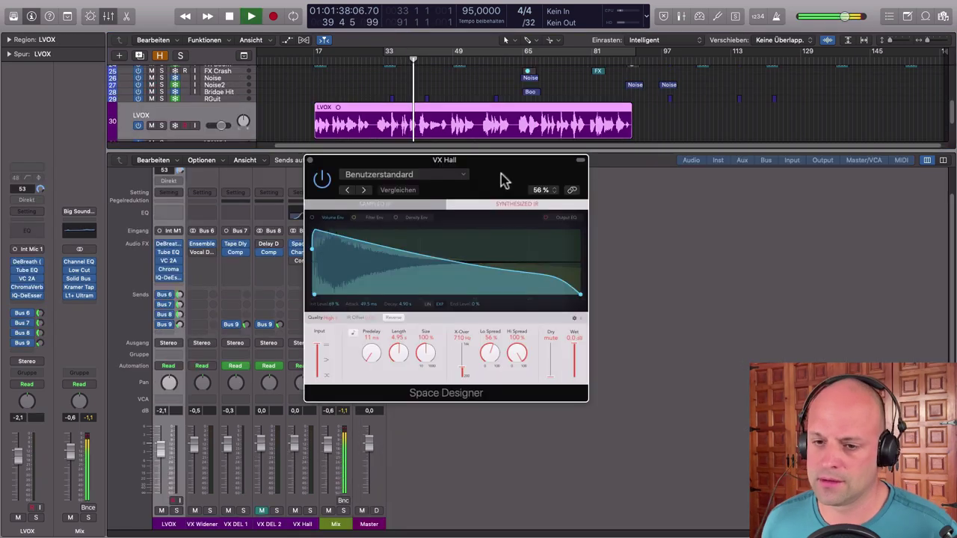
Raise the lead vocal's Bus 9 send to the VX Hall reverb during playback, solo the vocal to listen, and stop.
left_click_drag(478, 184, 502, 184)
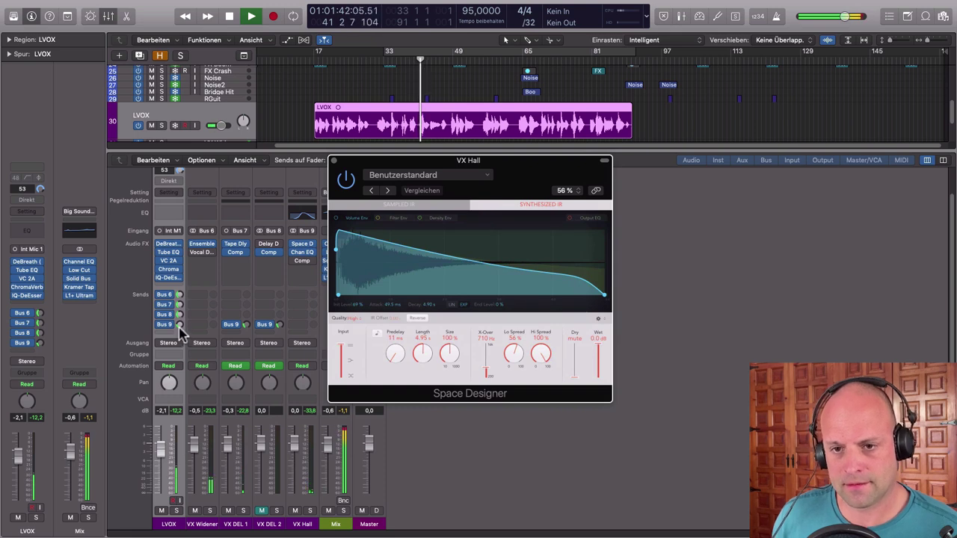
left_click_drag(179, 324, 177, 294)
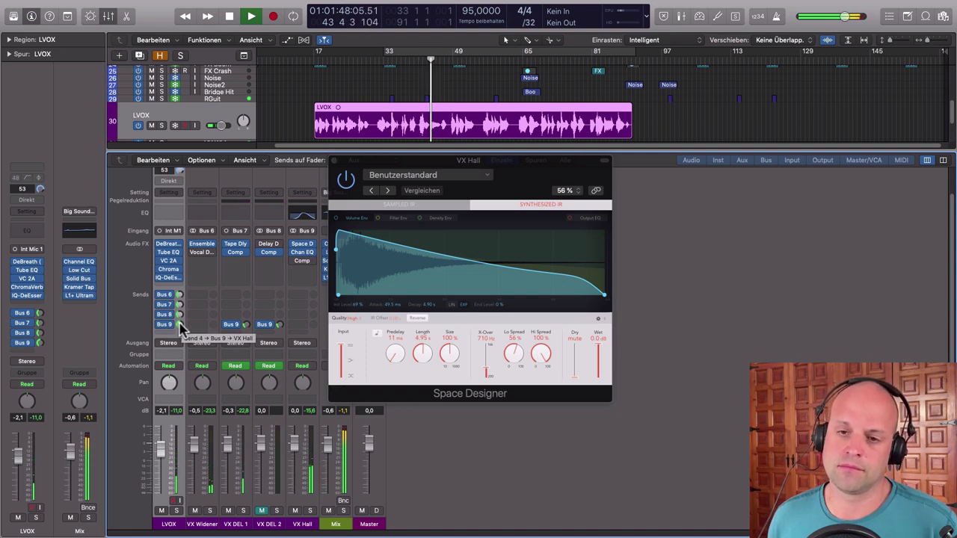
mouse_move(179, 329)
left_mouse_down()
mouse_move(180, 359)
mouse_move(179, 325)
left_mouse_up()
left_click(177, 511)
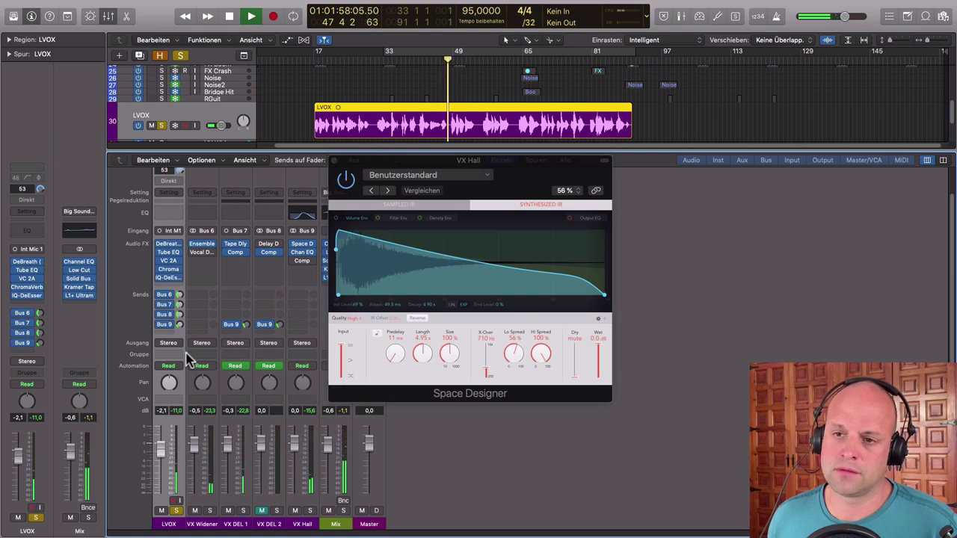
key("space")
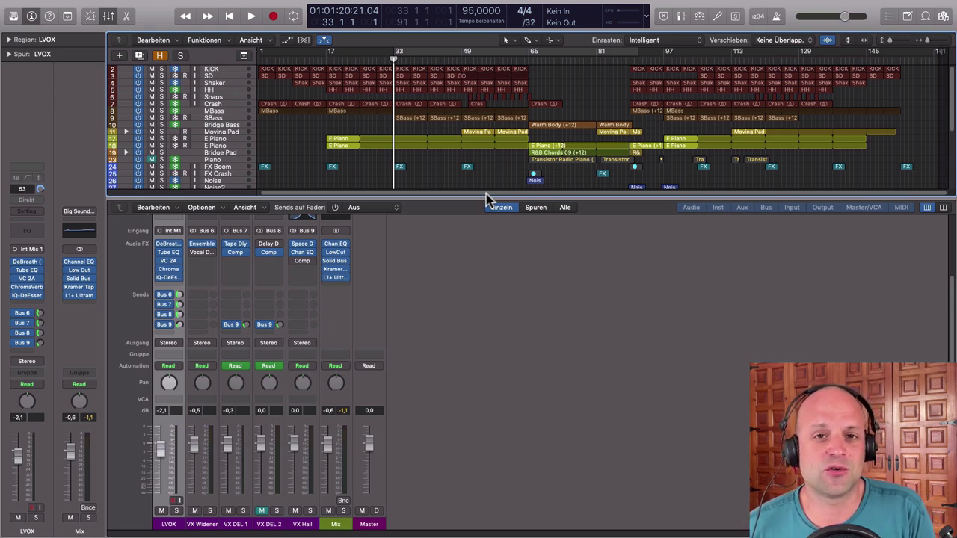
Play the full mix from bar 33 and review an enlarged view of the lead vocal's Vintage Tube EQ, closing it when finished.
key("space")
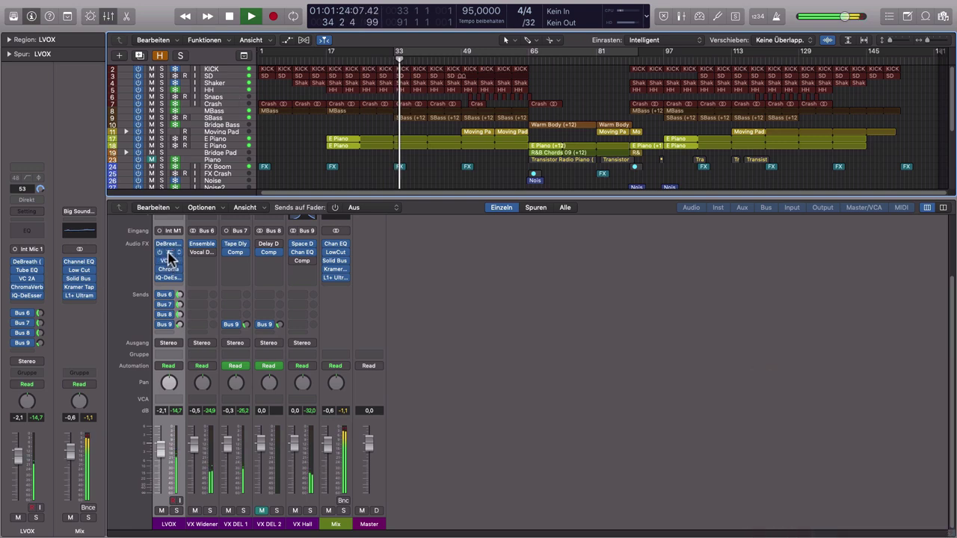
left_click(168, 252)
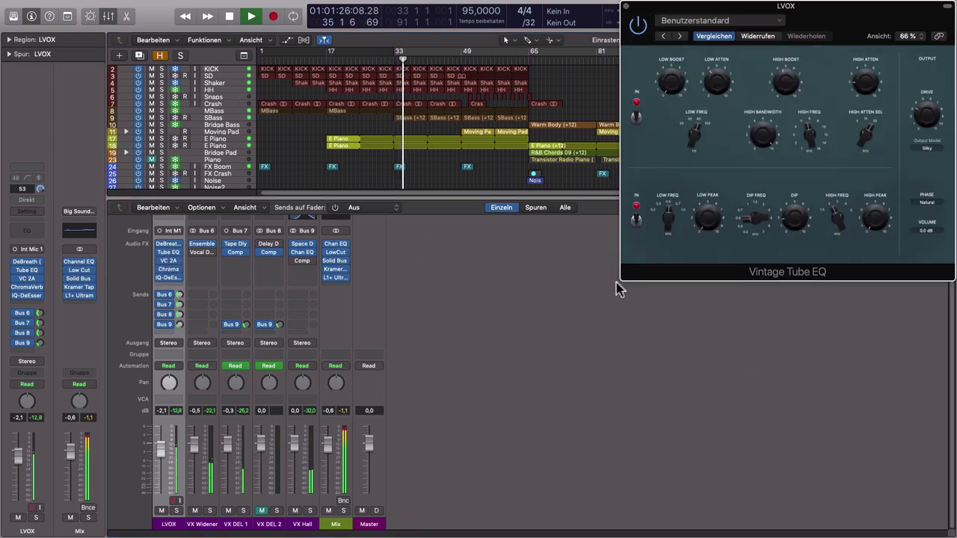
left_click_drag(621, 279, 508, 325)
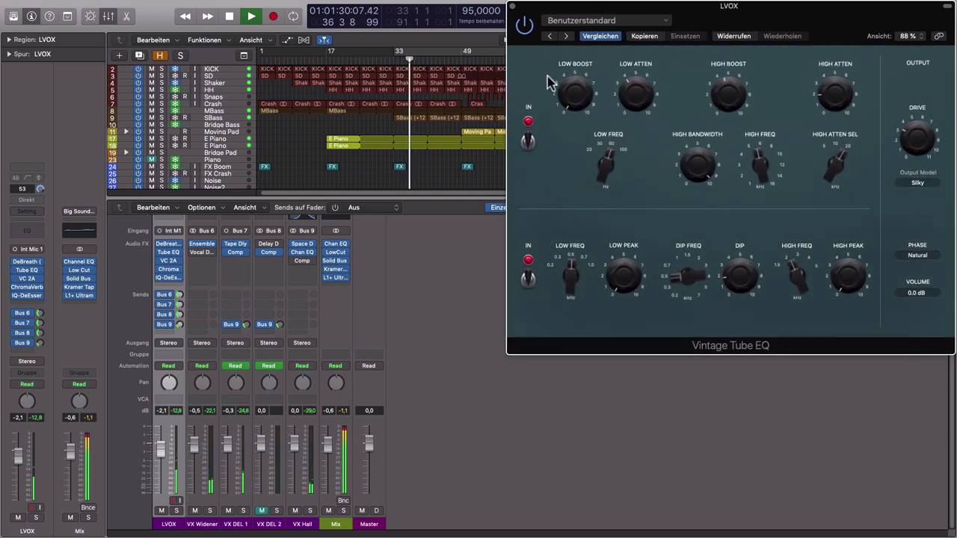
left_click(514, 7)
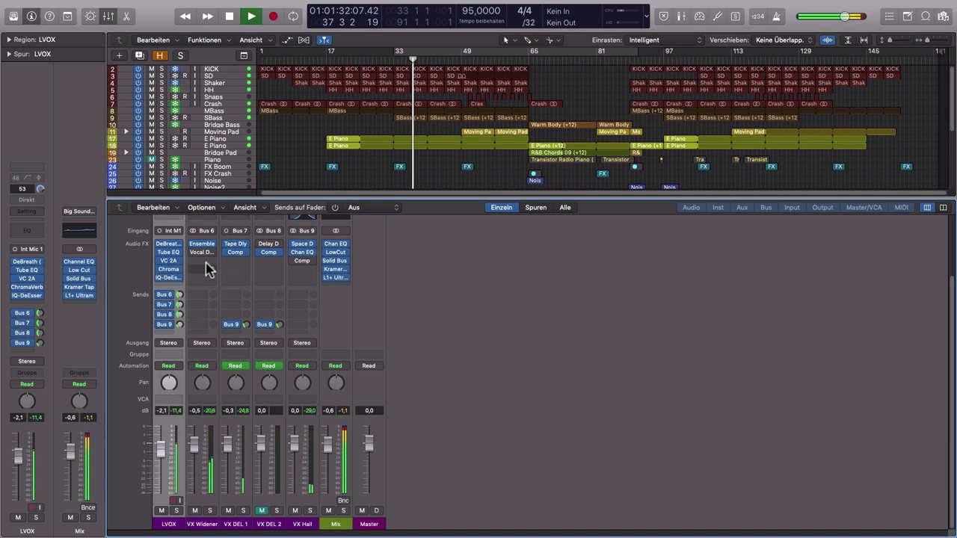
Review the lead vocal's VC 2A compressor and ChromaVerb one after the other during playback, closing each plug-in.
left_click(172, 261)
left_click_drag(470, 8, 809, 9)
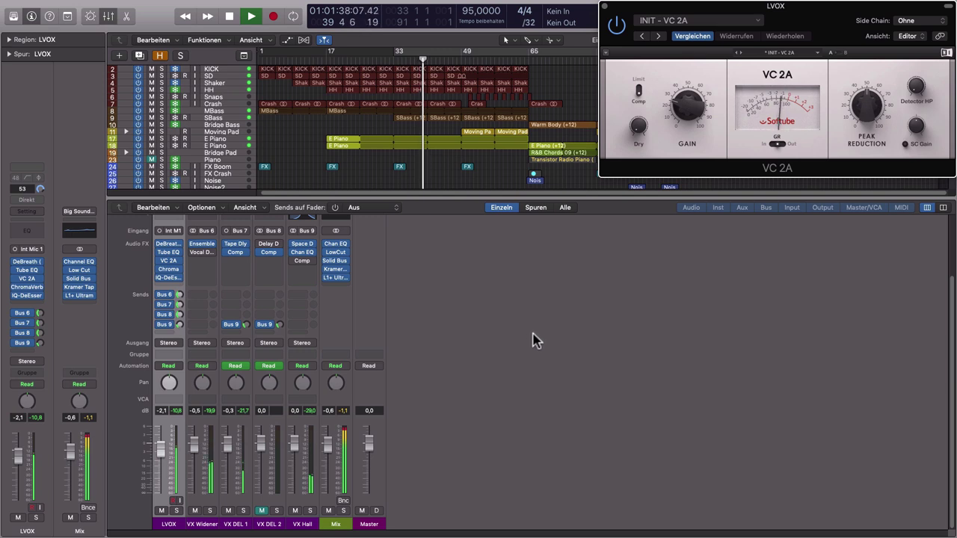
left_click(605, 7)
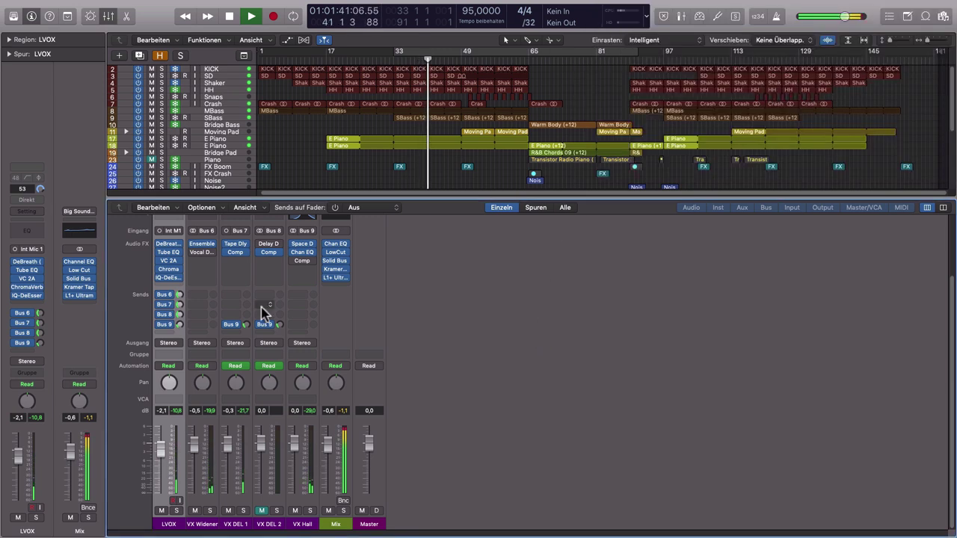
left_click(168, 269)
left_click_drag(378, 20, 783, 251)
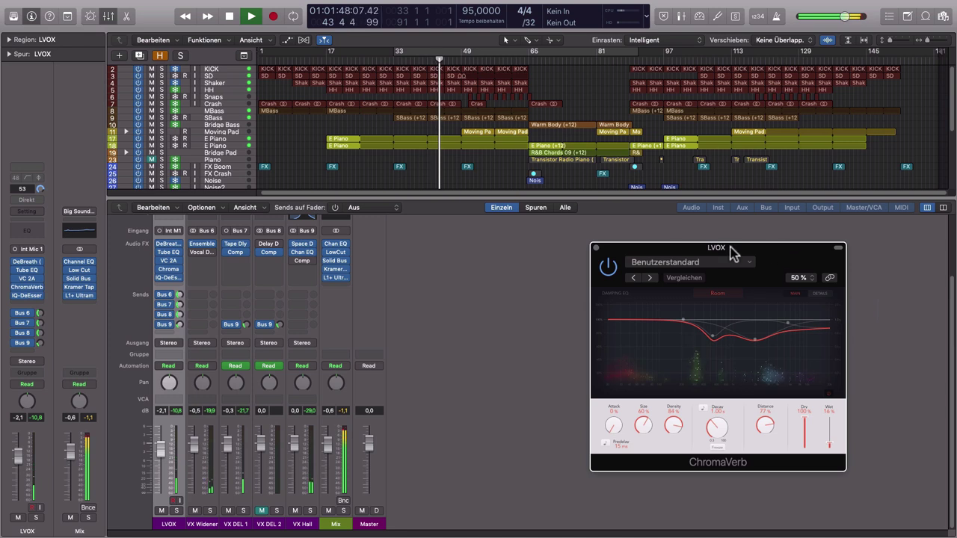
left_click(595, 249)
Review the Ensemble effect on the VX Widener channel while the mix plays, and close it.
left_click(200, 250)
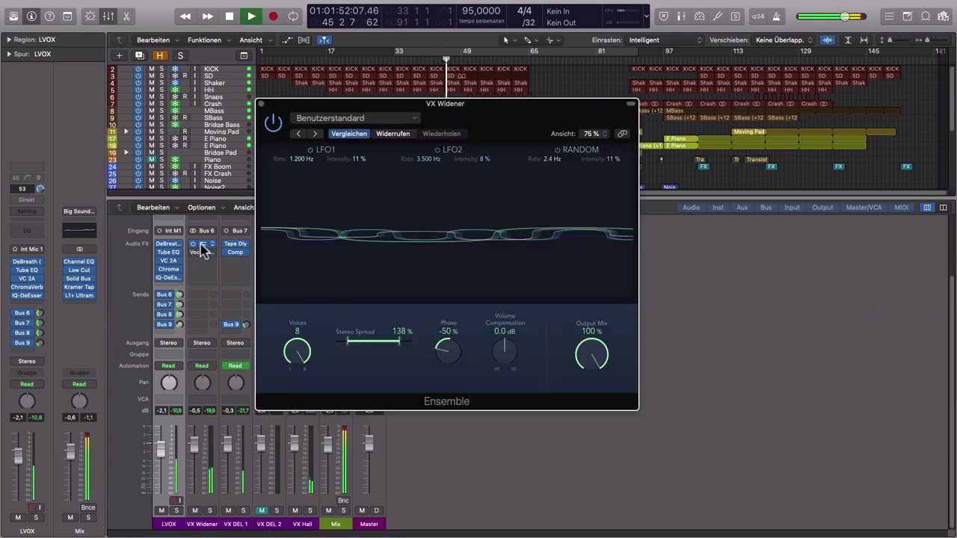
left_click_drag(502, 120, 755, 231)
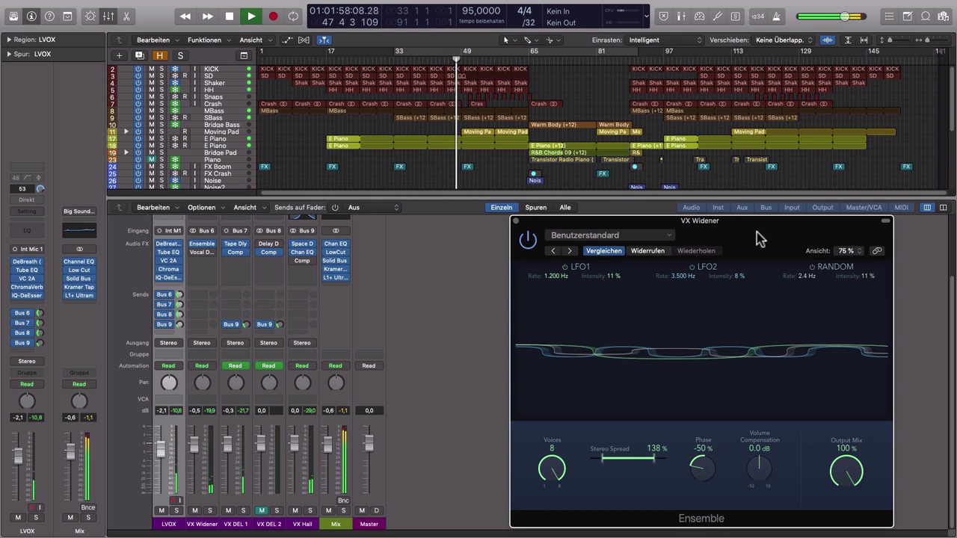
left_click(515, 221)
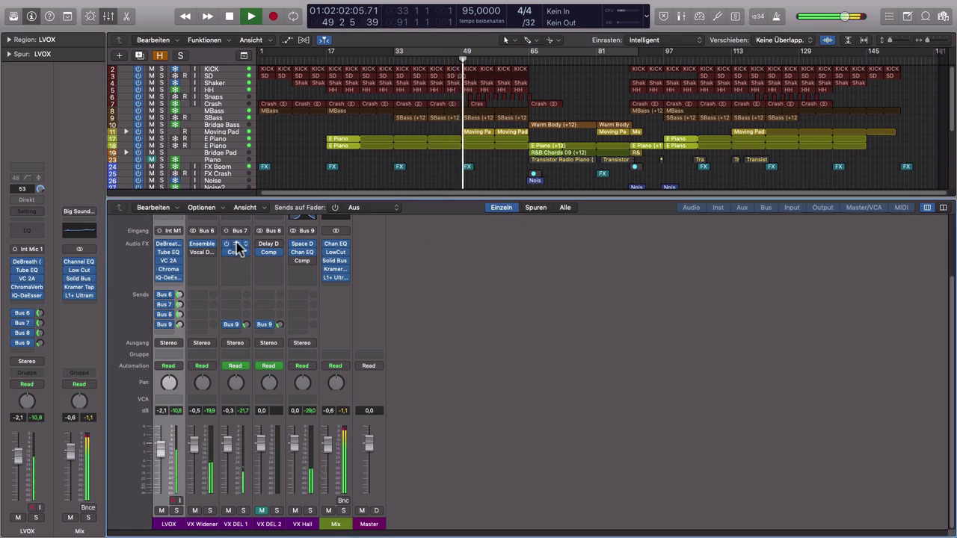
Review the Tape Delay on VX DEL 1 and check the lead vocal's Bus 7 send level, closing the plug-in when finished.
left_click(238, 249)
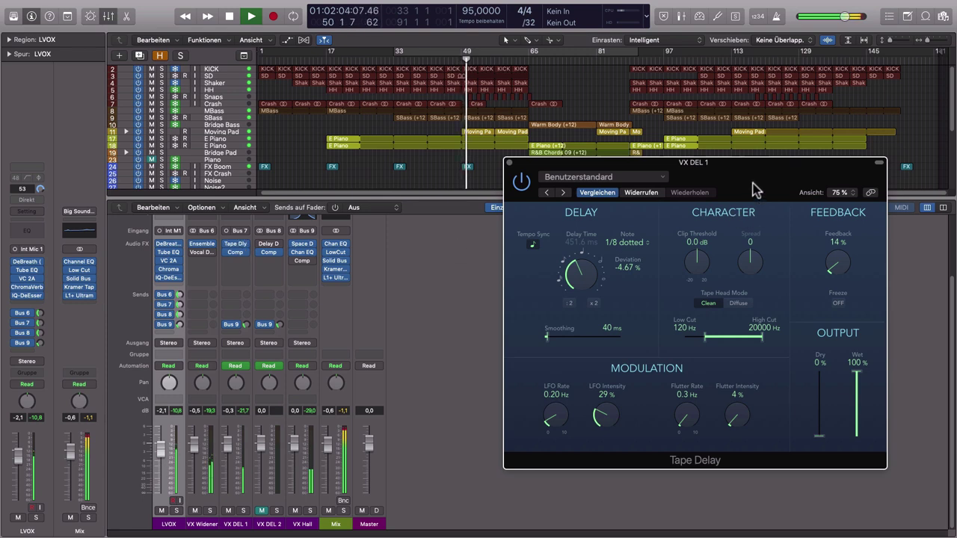
left_click(179, 304)
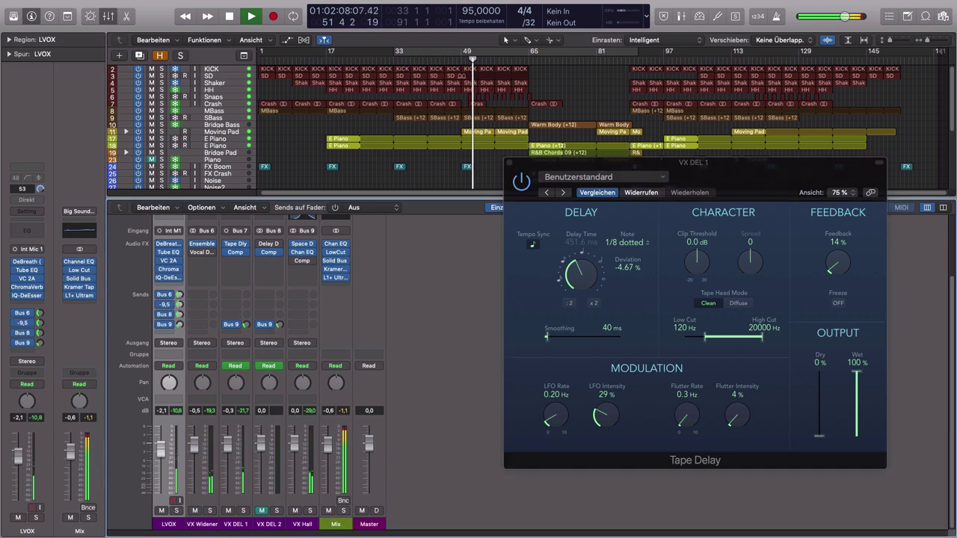
left_click(511, 169)
left_click(509, 163)
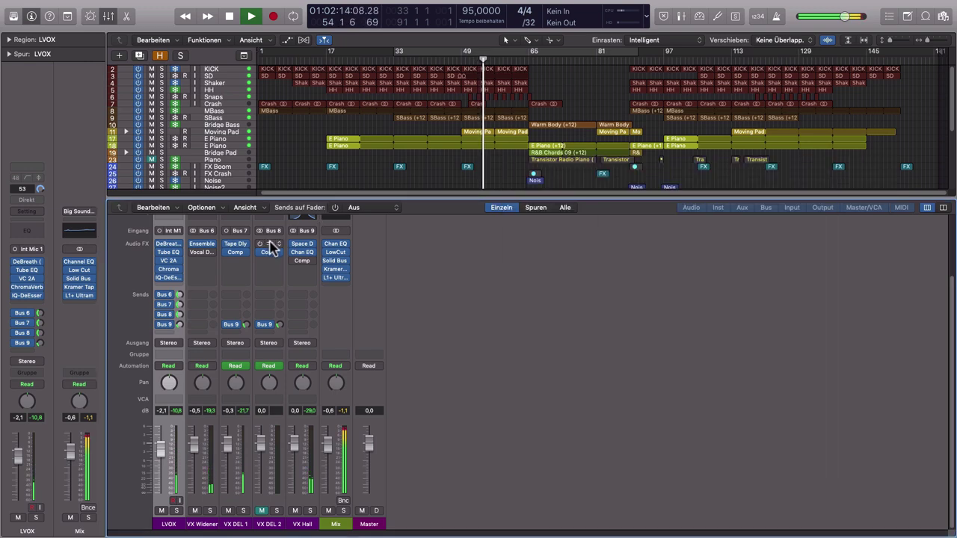
Review the Delay Designer on VX DEL 2 and point out the lead vocal's Bus 8 send, closing the plug-in when finished.
left_click(269, 244)
left_click_drag(627, 100, 724, 158)
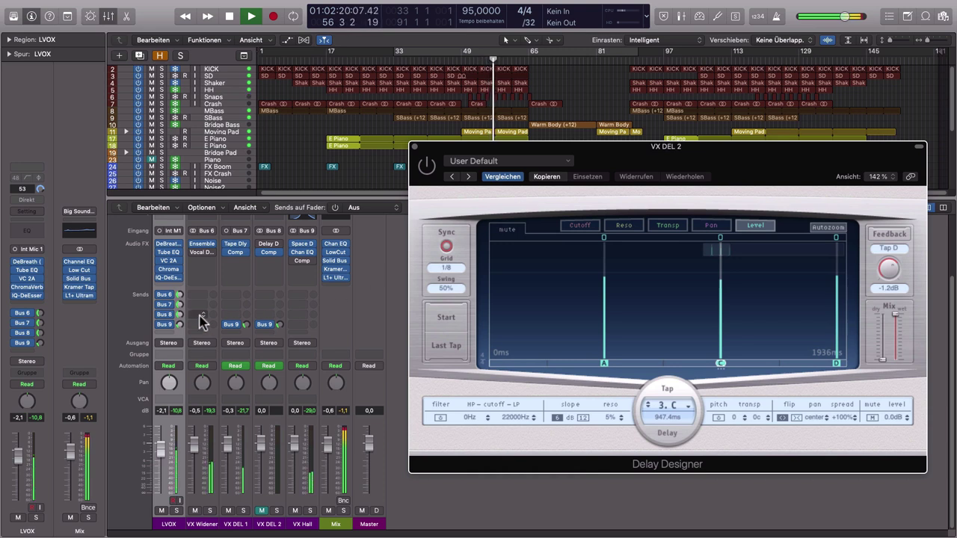
left_click_drag(178, 323, 179, 315)
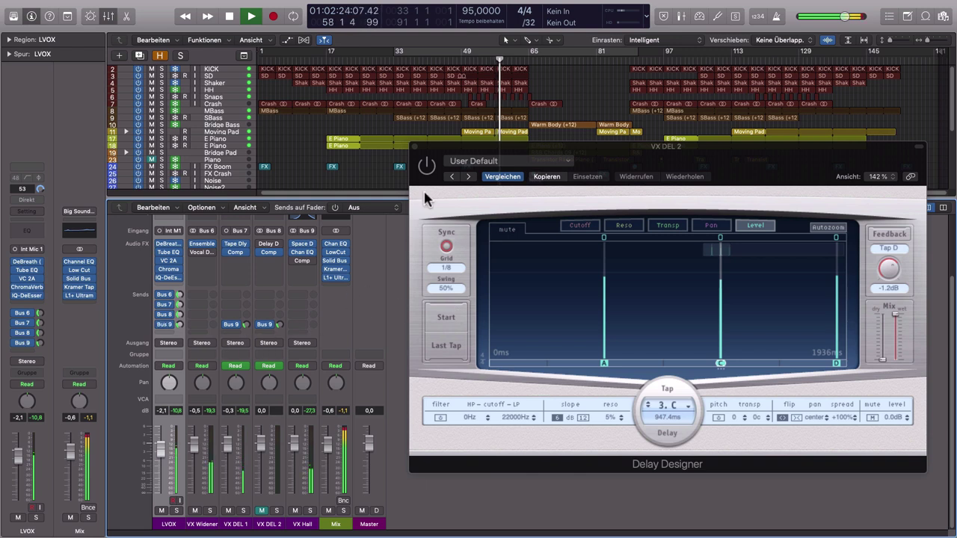
left_click(416, 149)
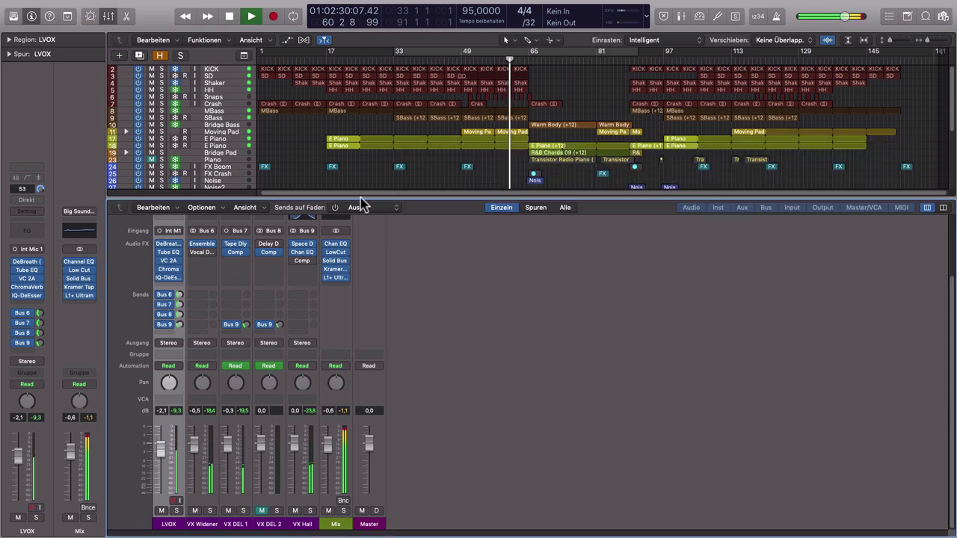
Open the Space Designer reverb on the VX Hall channel and position its window clear of the channel strips for review.
left_click(303, 246)
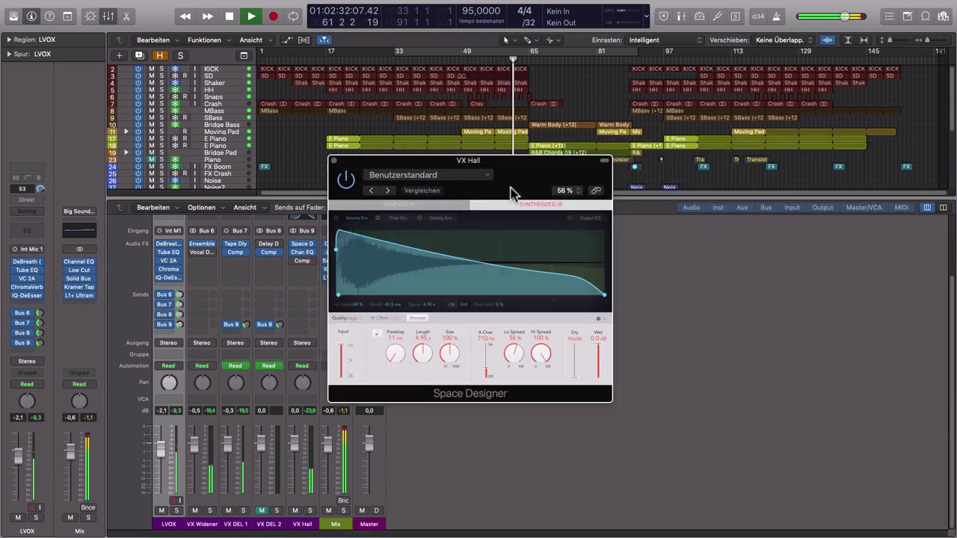
left_click_drag(525, 175, 766, 245)
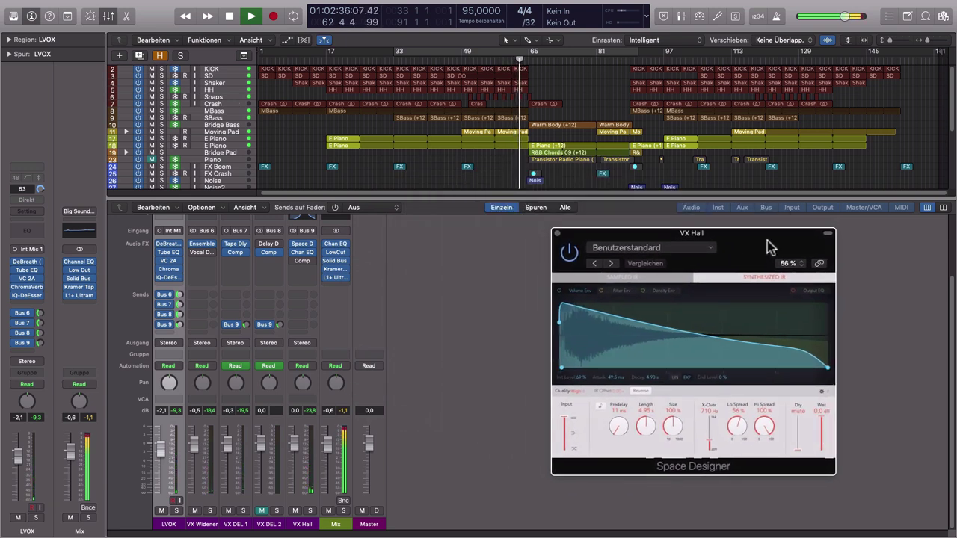